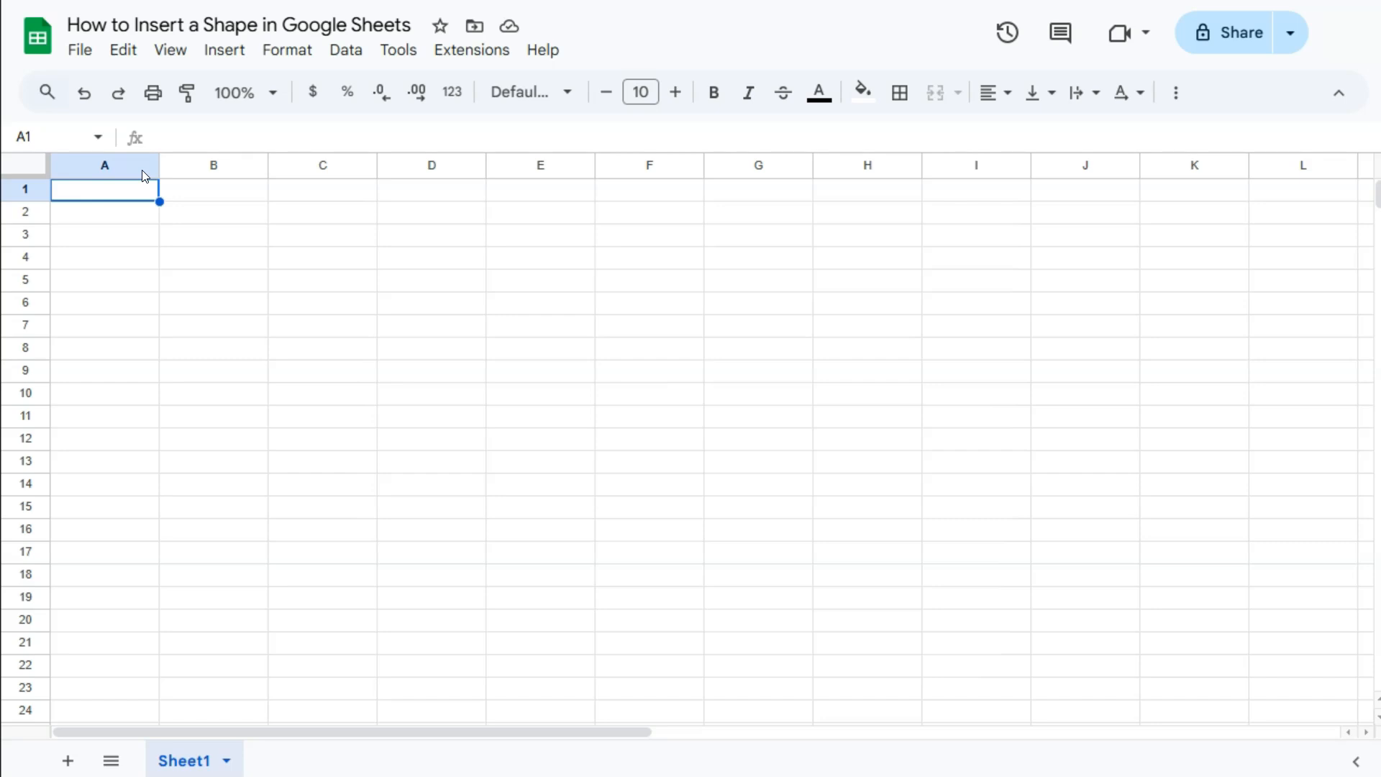
# Start a new drawing to insert into the sheet
pyautogui.click(225, 49)
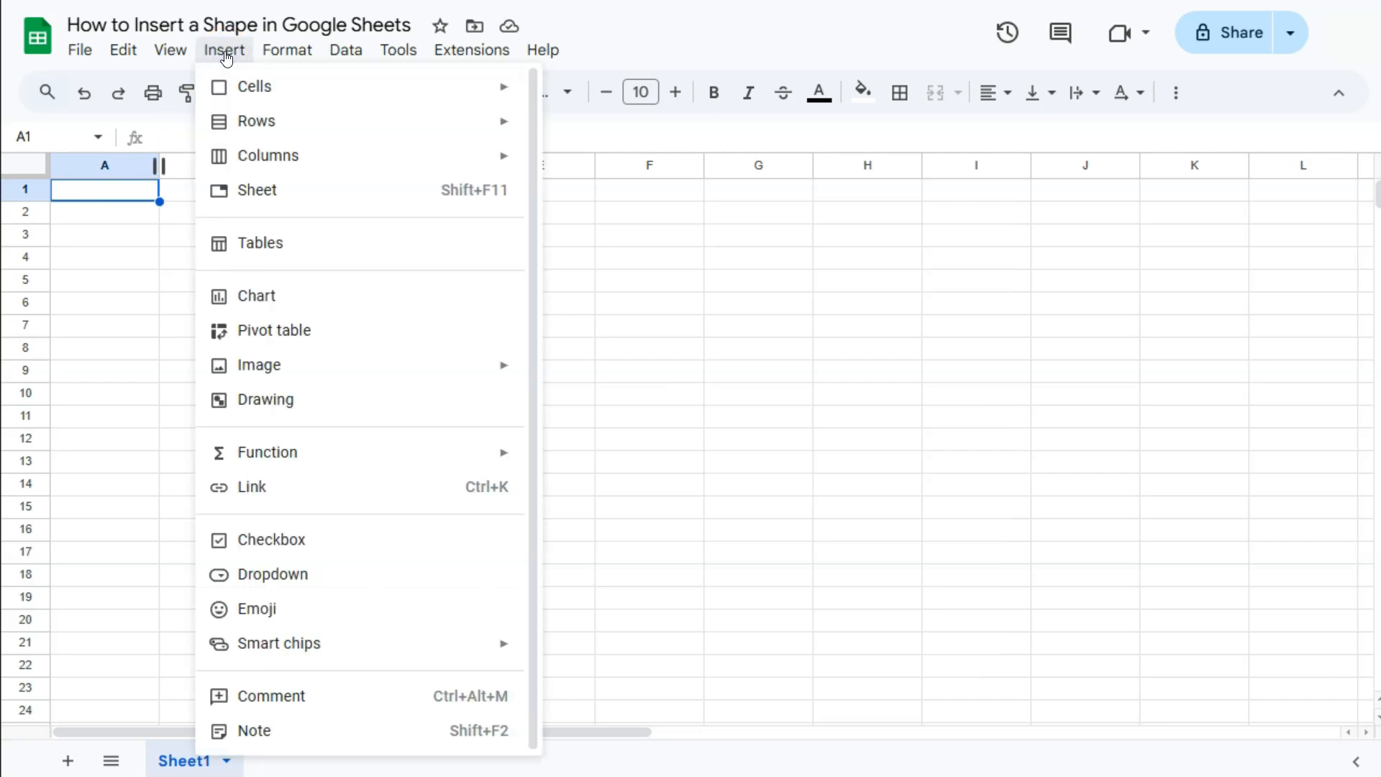
pyautogui.click(266, 398)
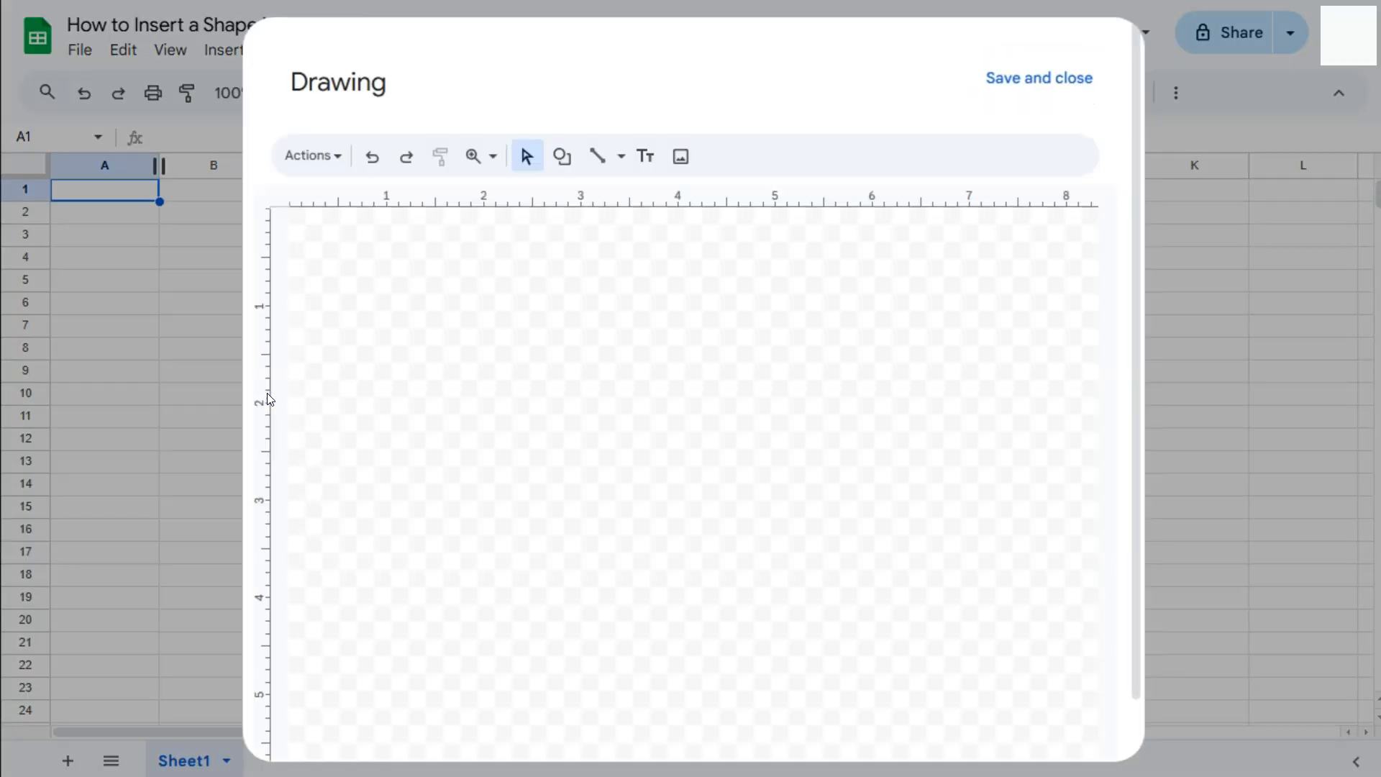
pyautogui.click(272, 390)
# Look through the available shapes, arrows, callouts and equation symbols
pyautogui.click(566, 163)
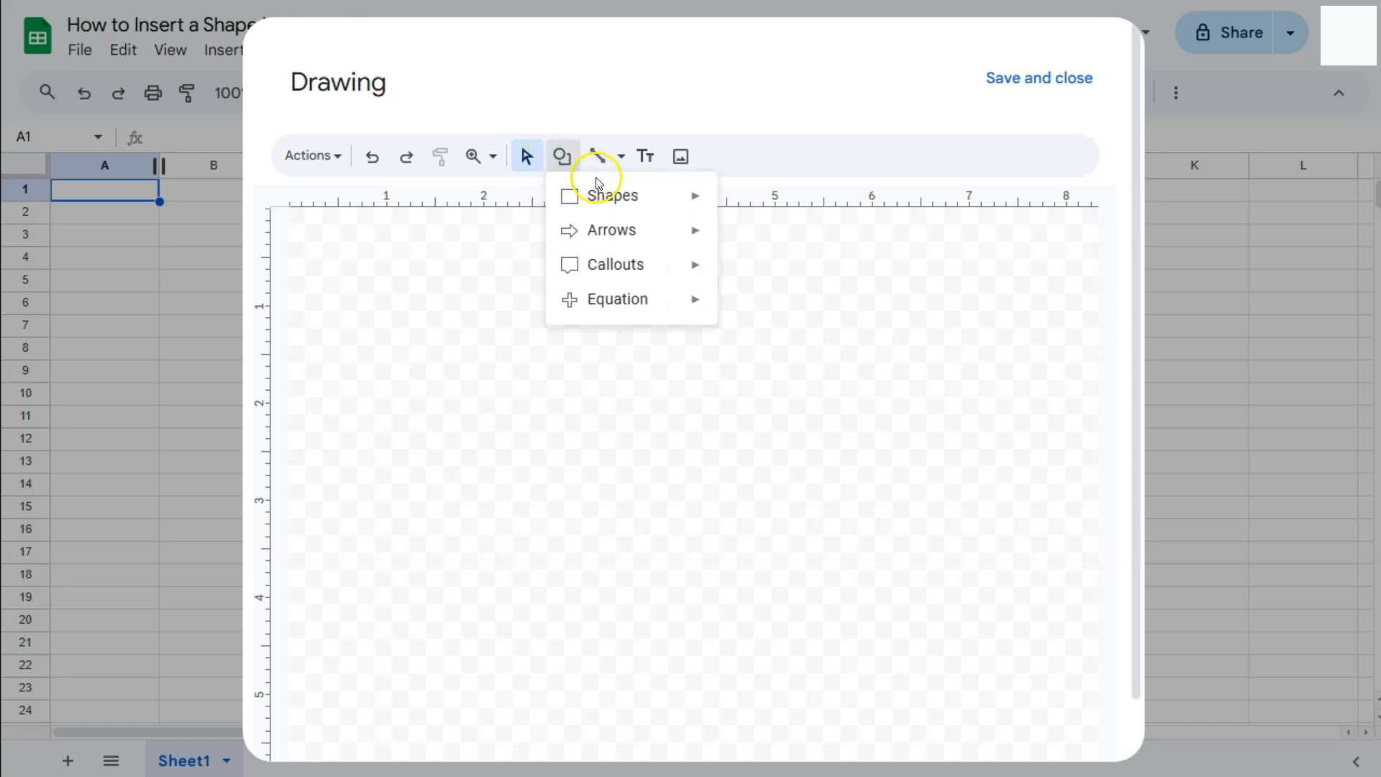
pyautogui.moveTo(605, 195)
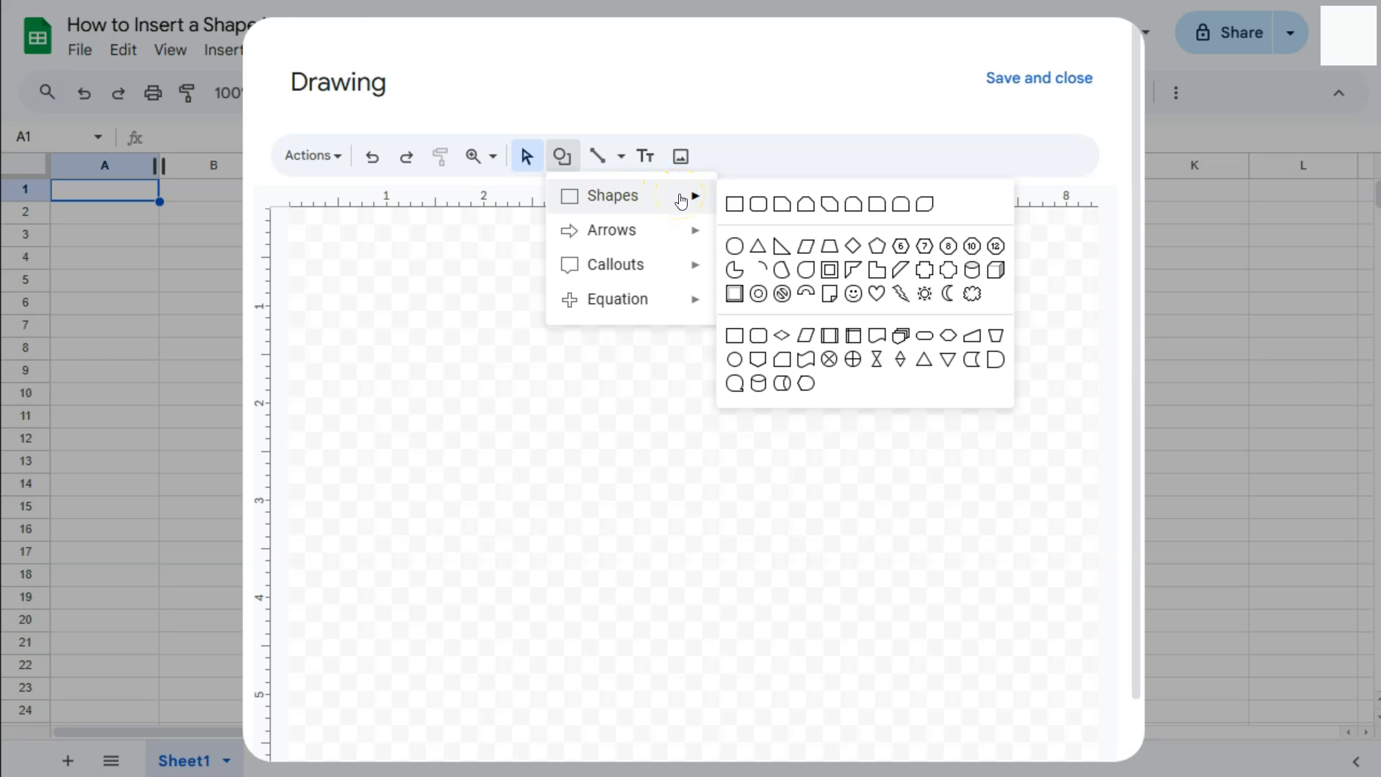
pyautogui.click(682, 232)
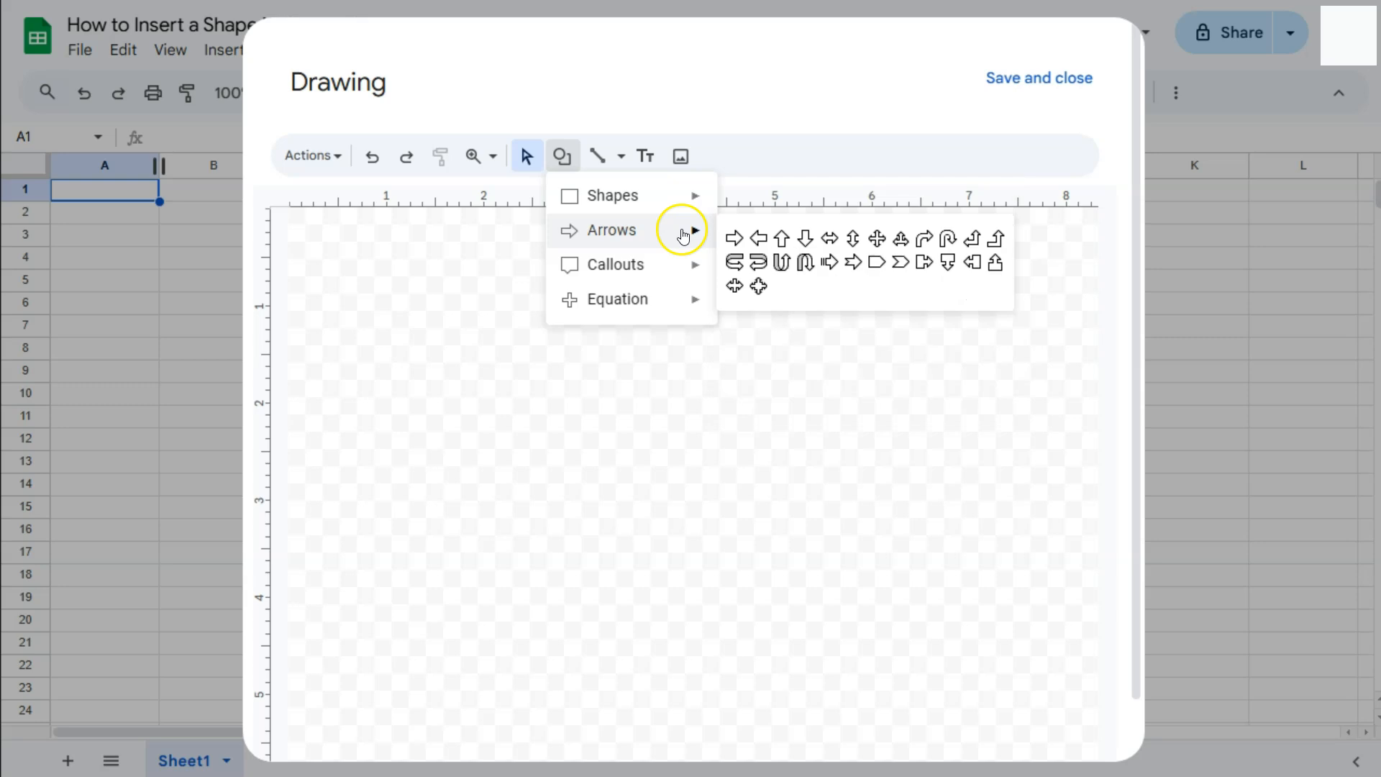
pyautogui.moveTo(683, 267)
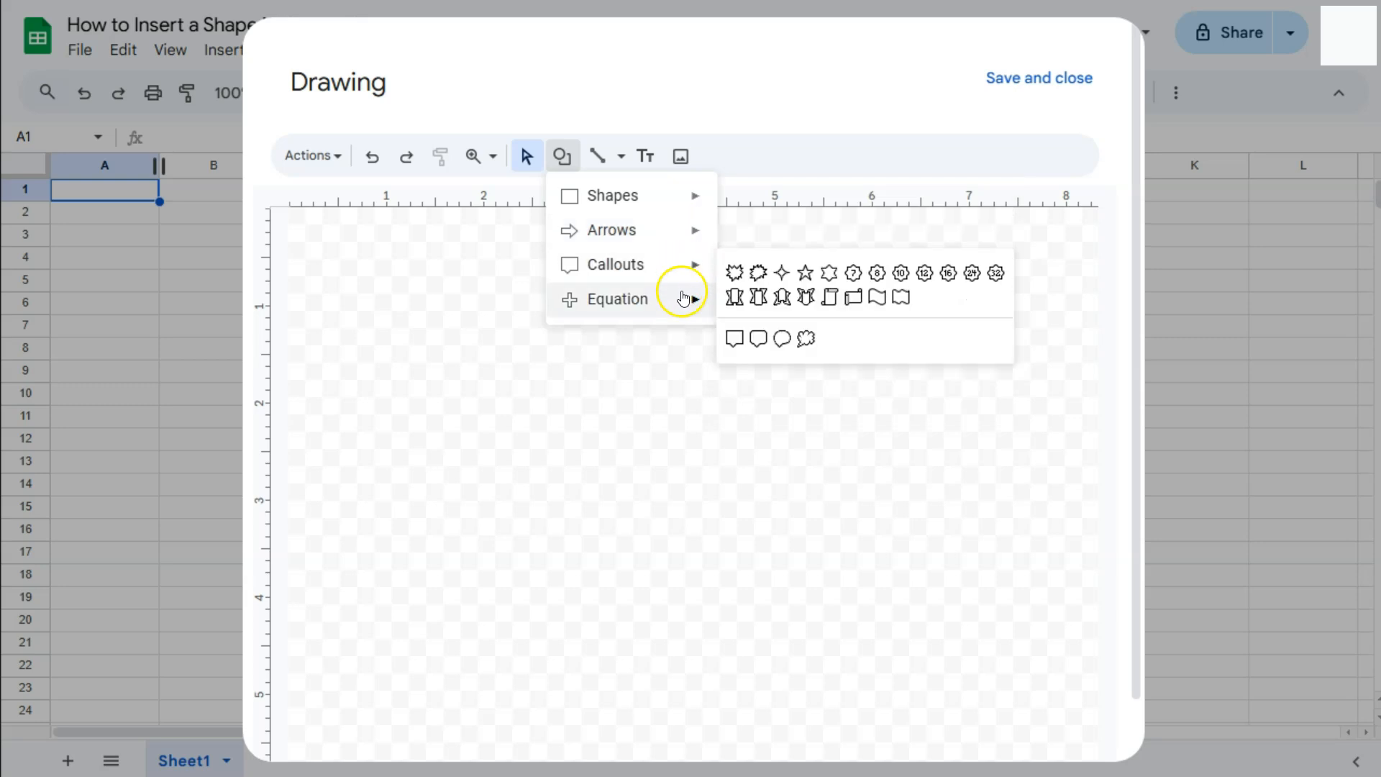
pyautogui.moveTo(683, 301)
pyautogui.click(683, 196)
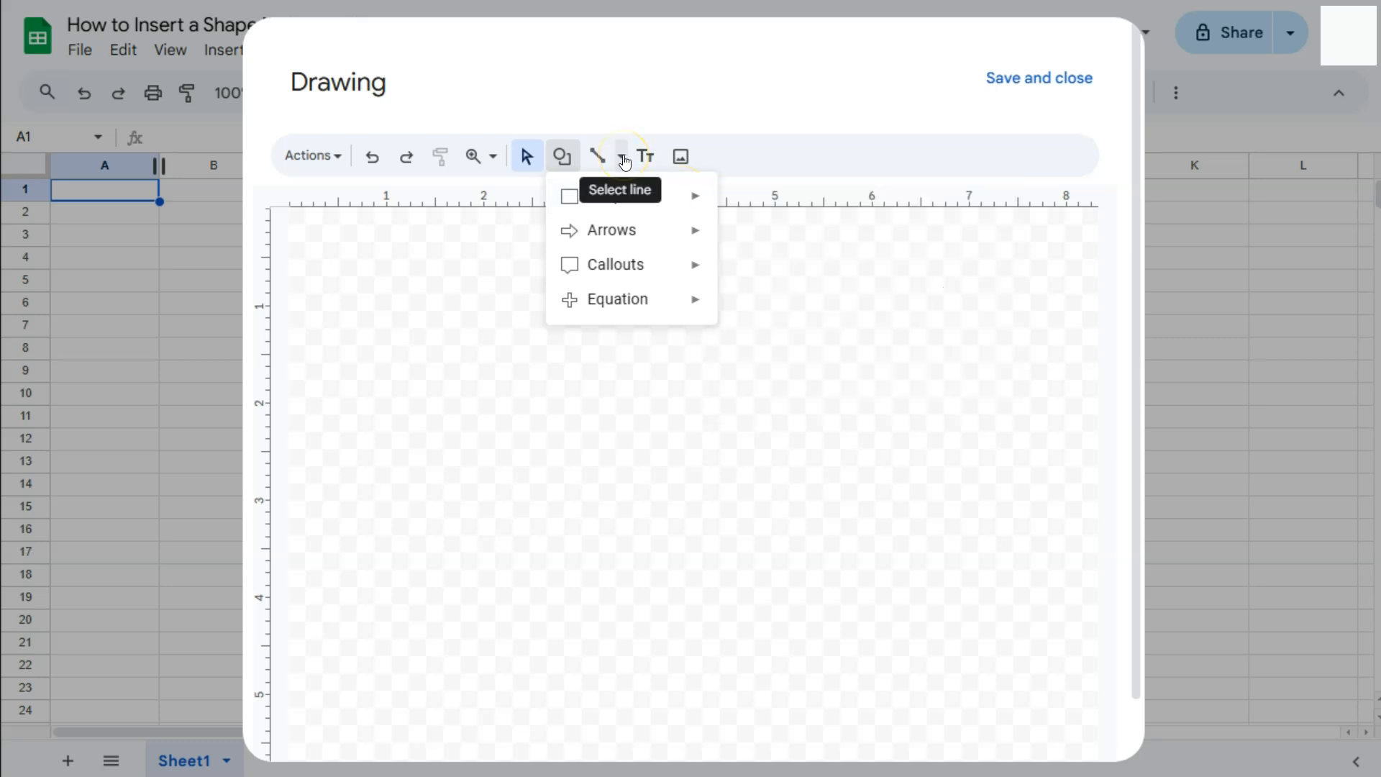
pyautogui.moveTo(687, 193)
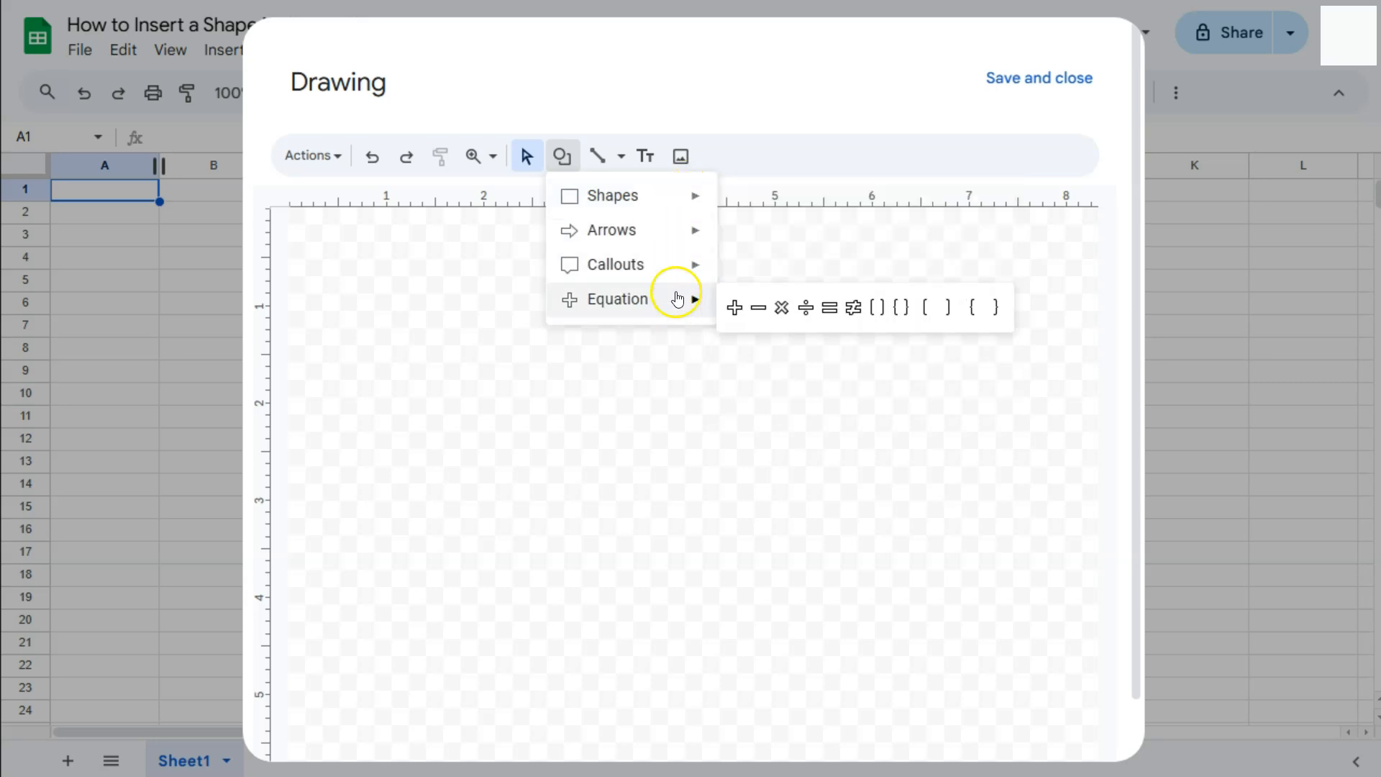
pyautogui.moveTo(673, 277)
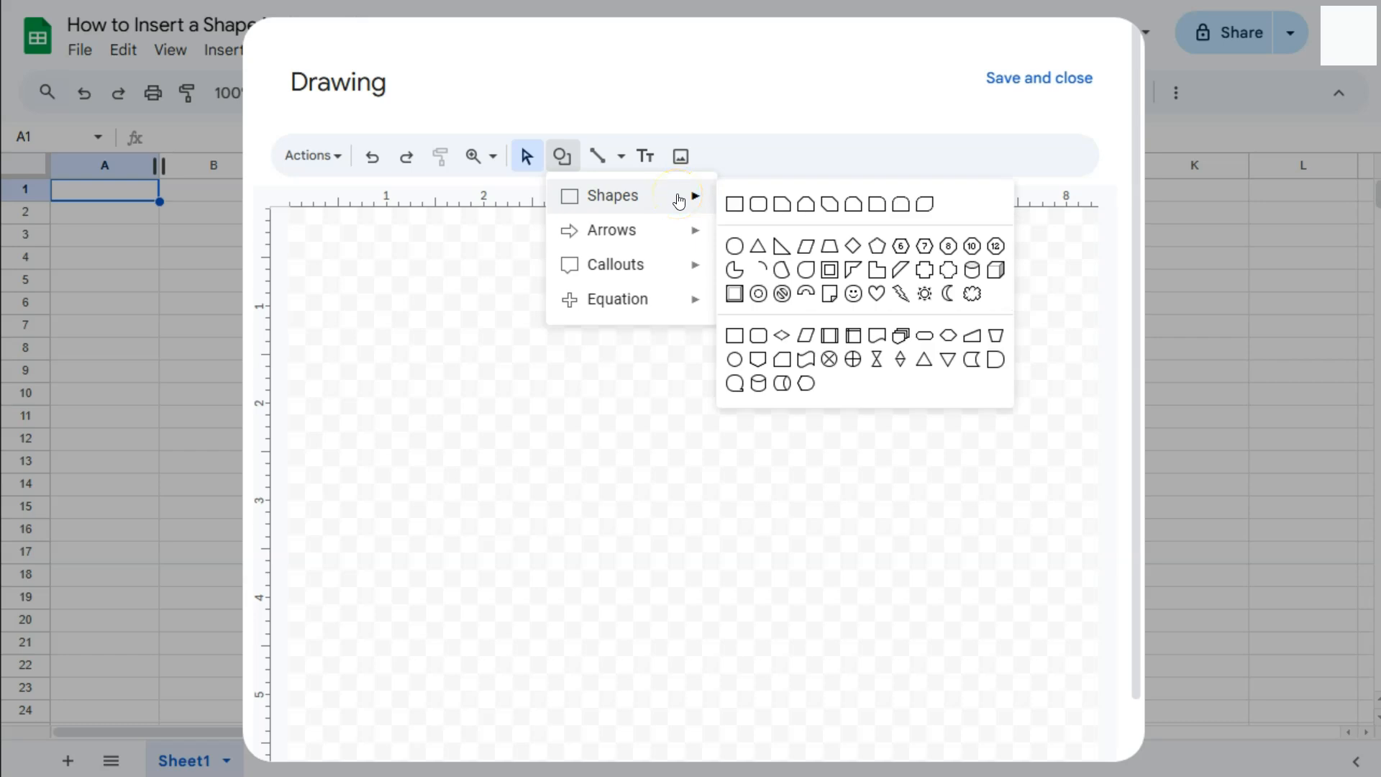
# Draw an oval about 2.4 wide by 2.3 tall on the rulers and place it near the canvas's upper middle
pyautogui.click(733, 247)
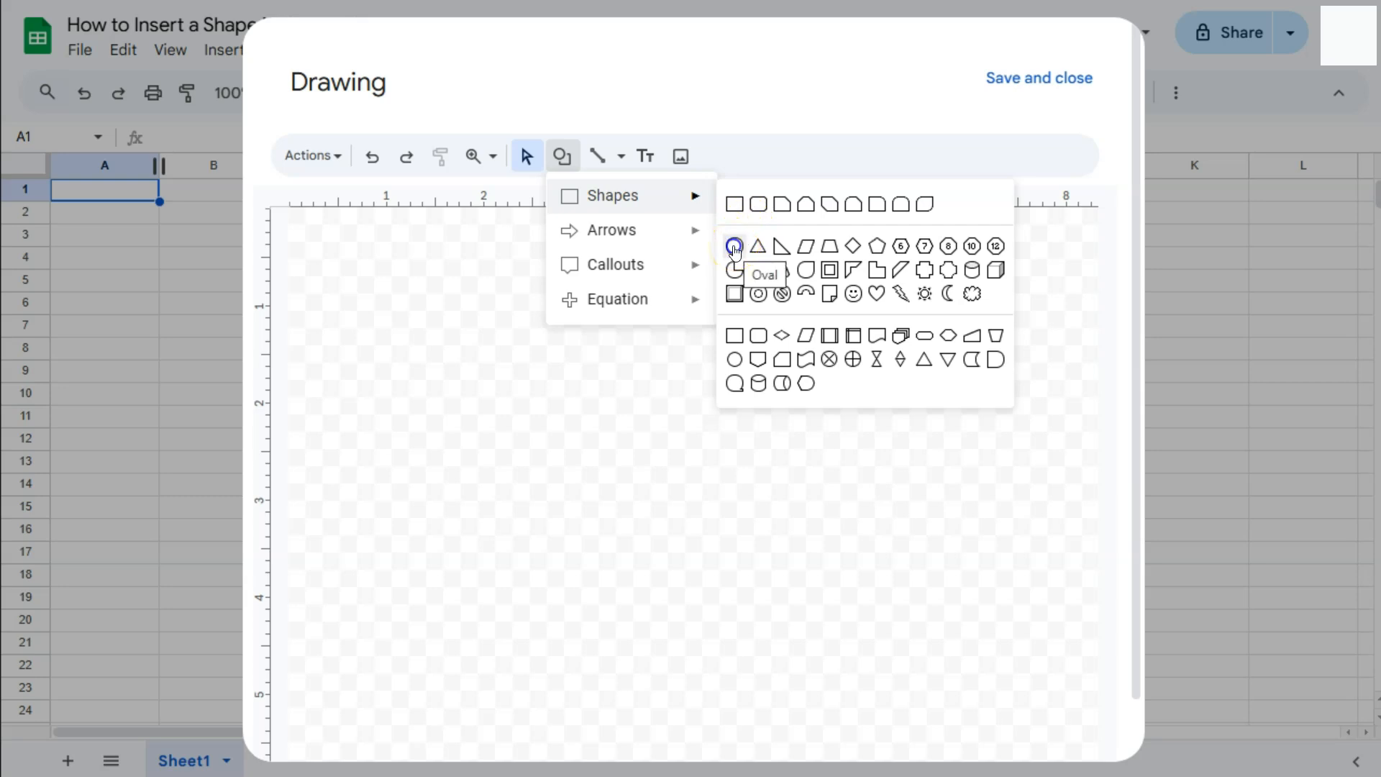
pyautogui.click(567, 306)
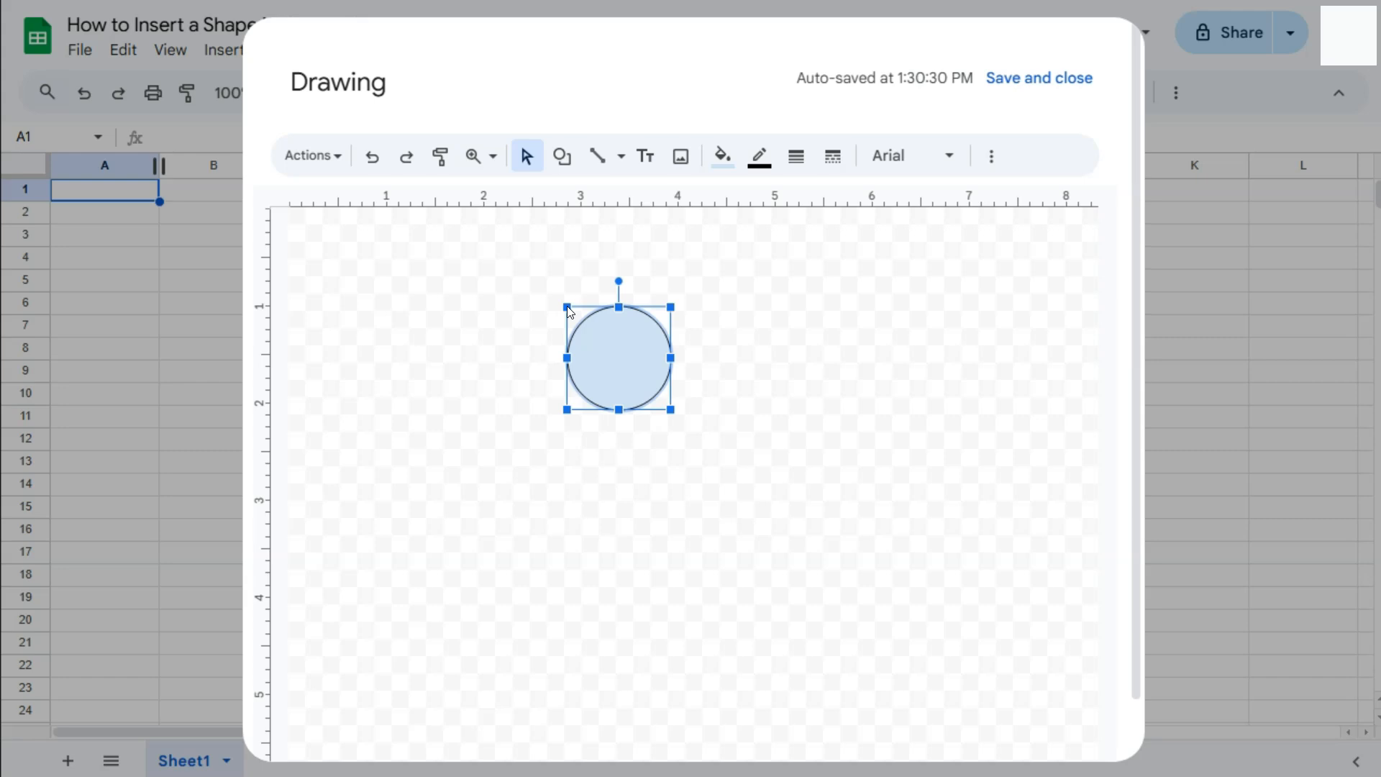
pyautogui.click(578, 312)
pyautogui.moveTo(669, 411); pyautogui.dragTo(805, 527)
pyautogui.click(732, 641)
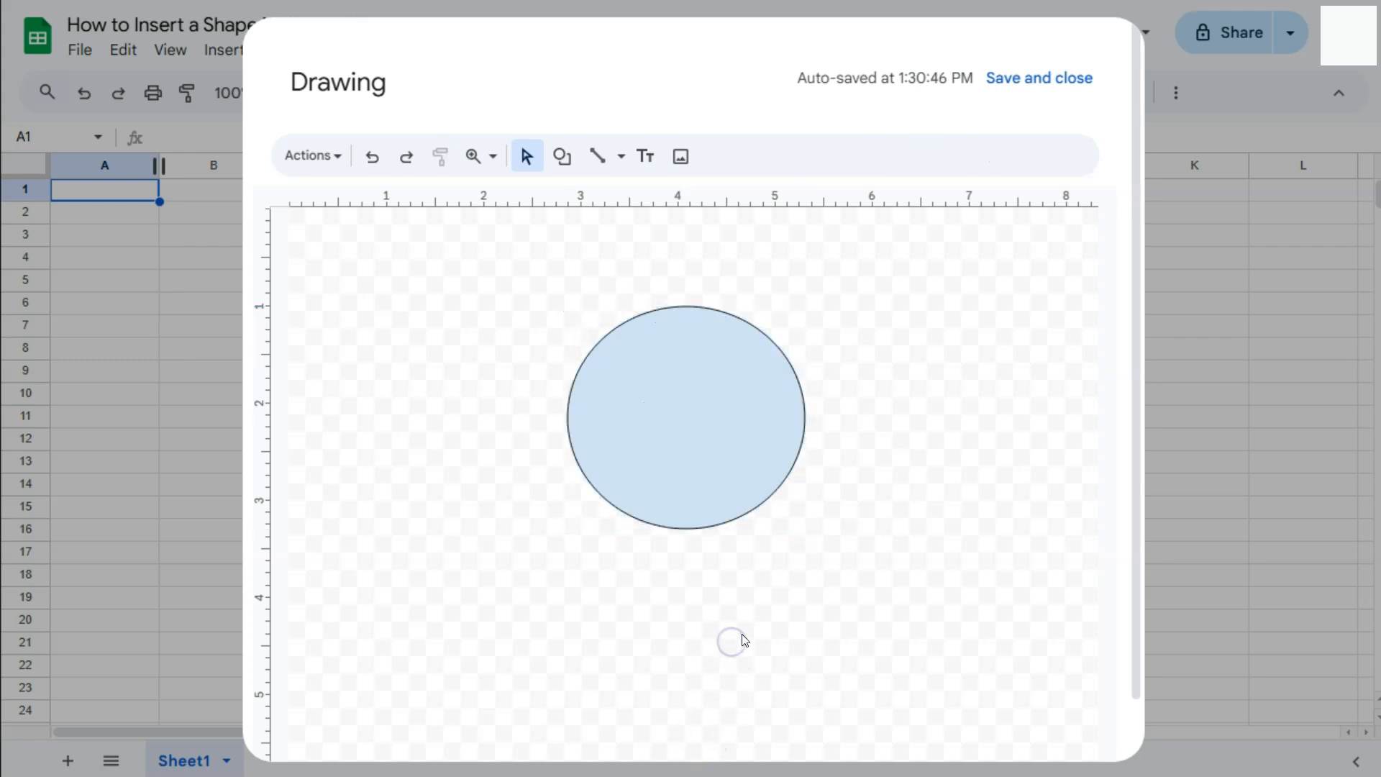
pyautogui.moveTo(732, 427); pyautogui.dragTo(677, 375)
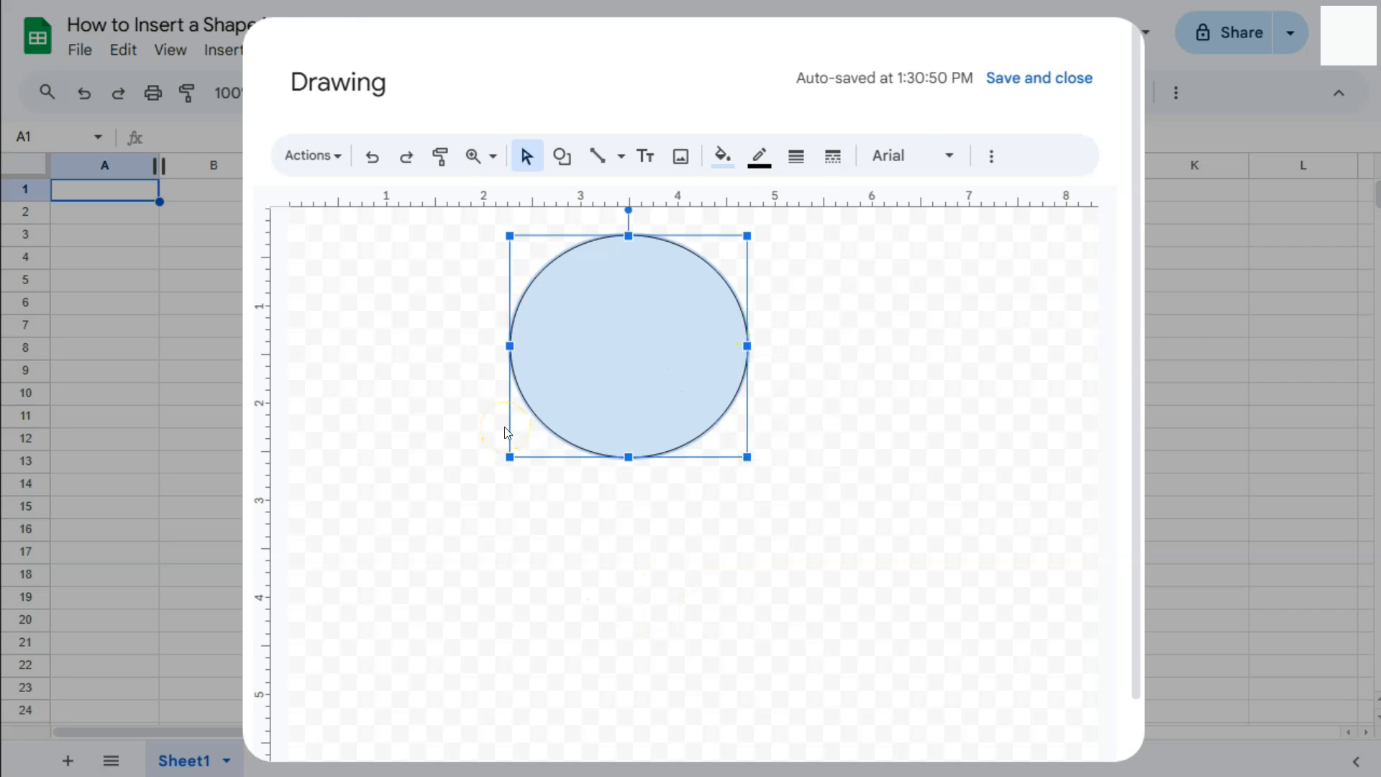
# Give the oval a transparent border and an orange solid fill, saving the drawing into the sheet
pyautogui.click(759, 155)
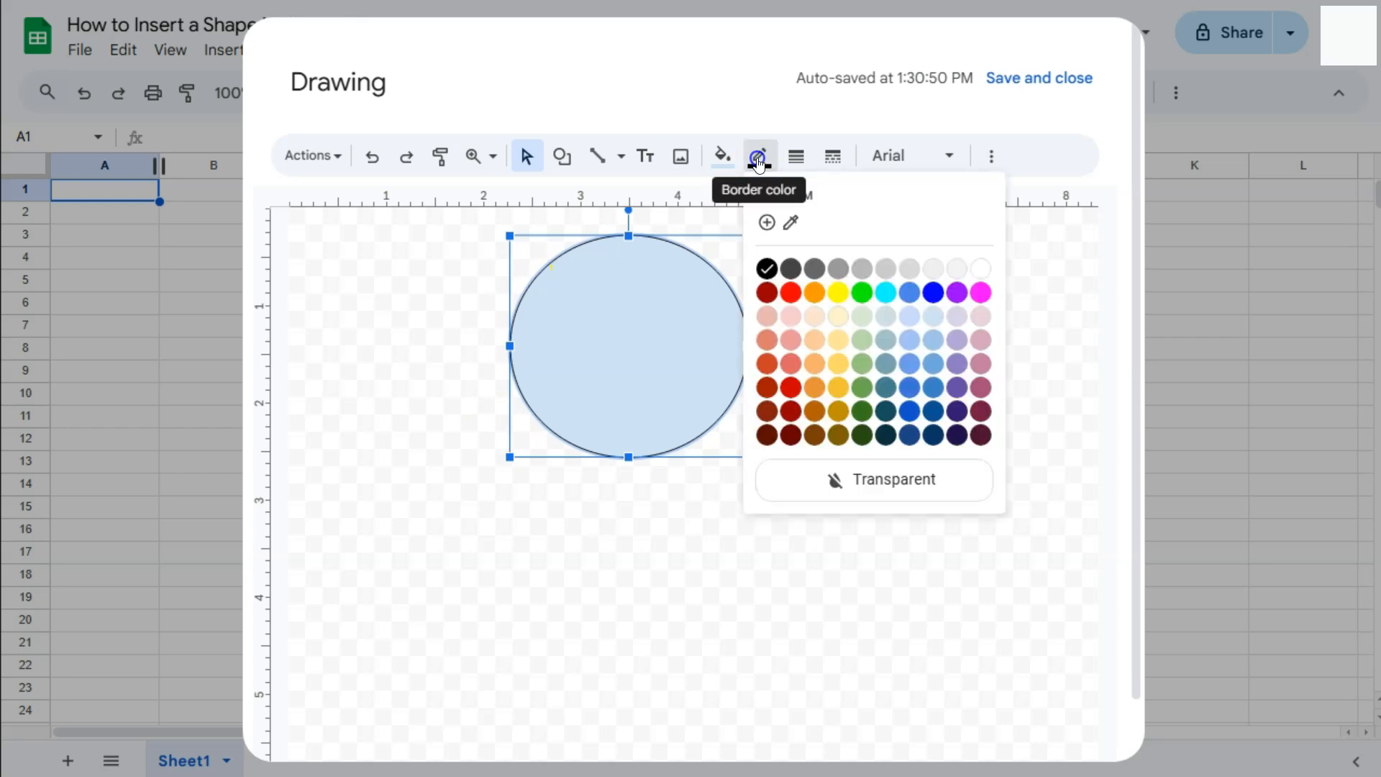
pyautogui.click(826, 479)
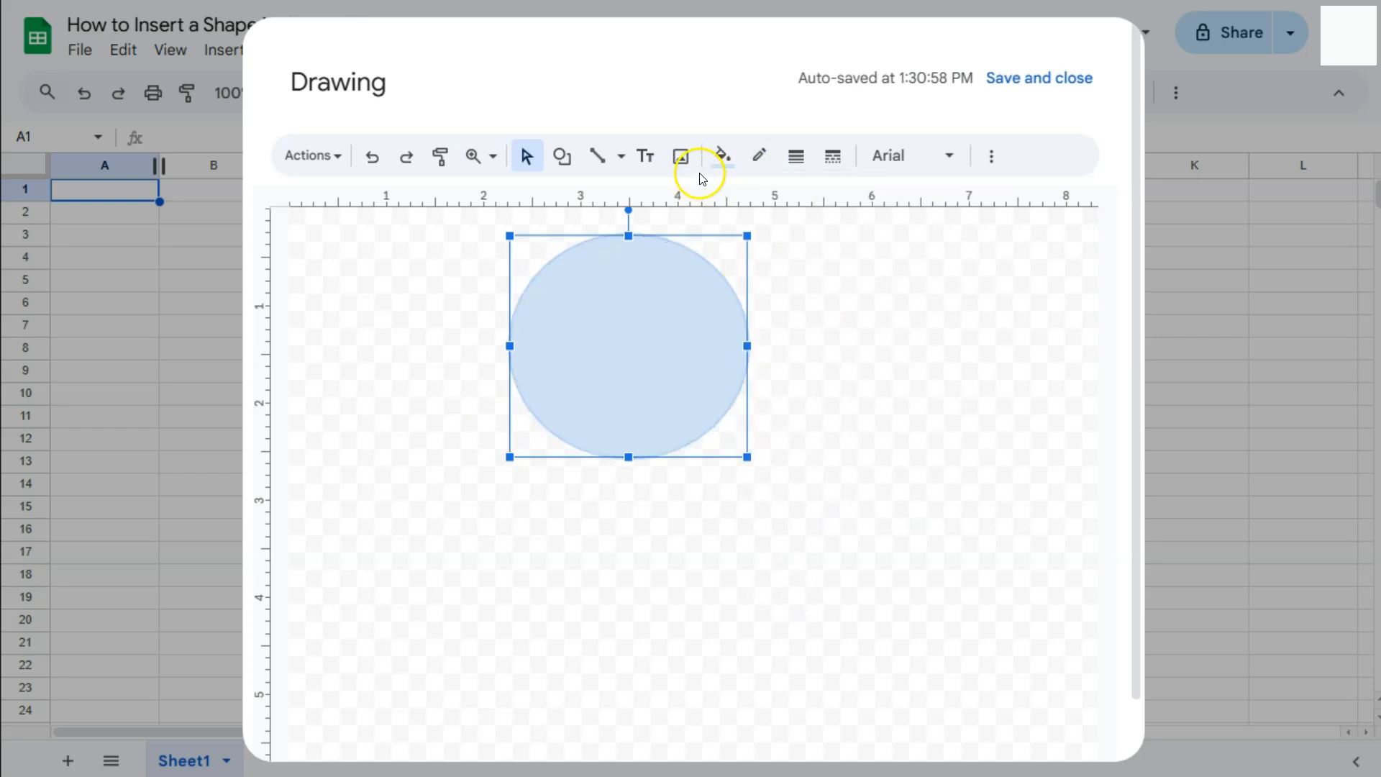
pyautogui.click(724, 170)
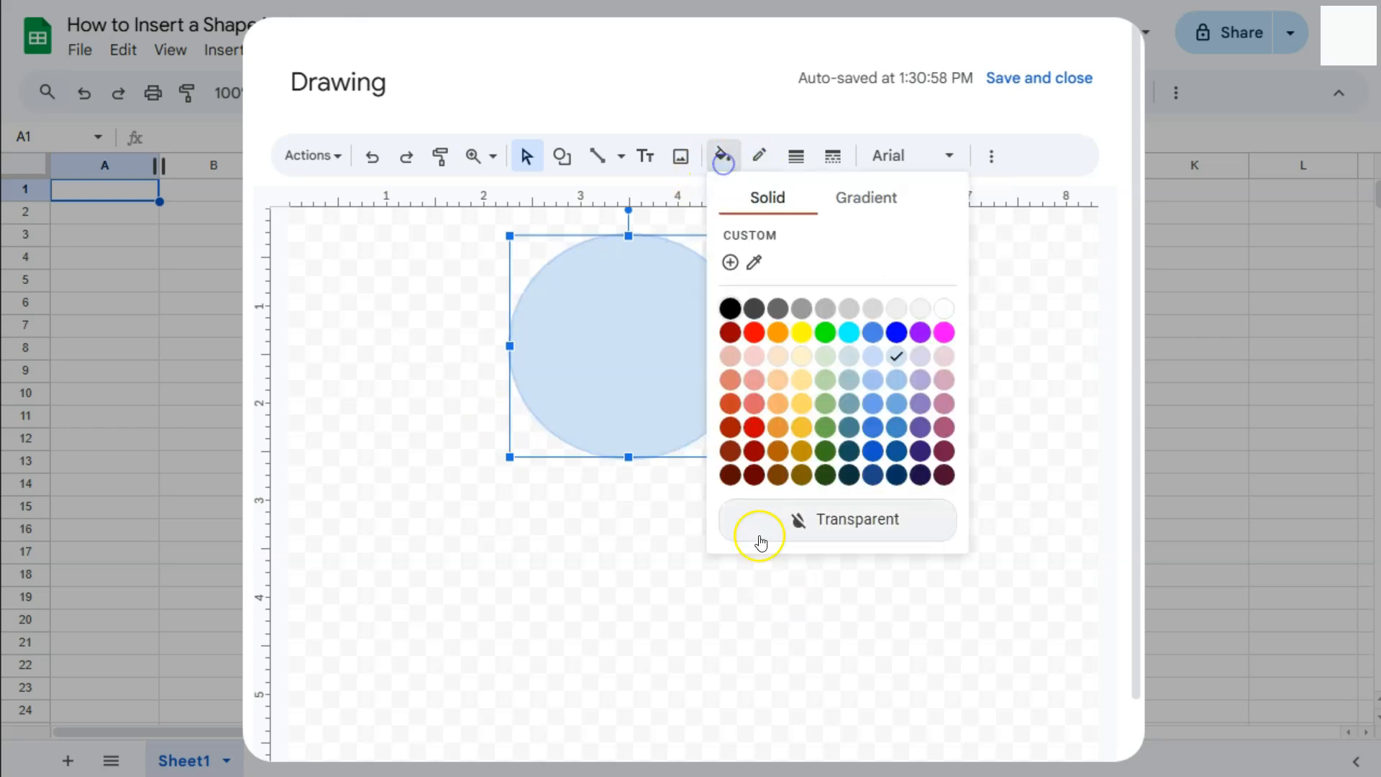
pyautogui.click(775, 330)
pyautogui.click(612, 740)
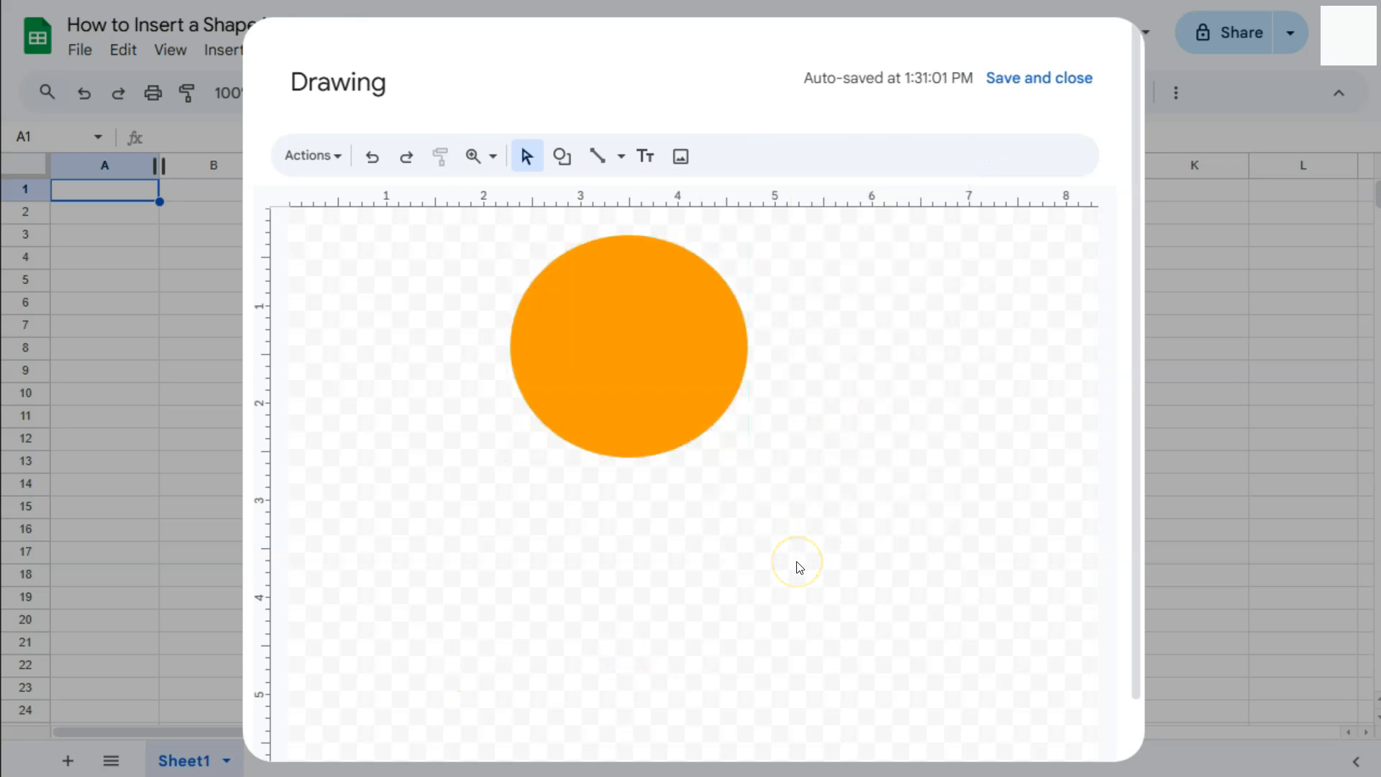
pyautogui.click(1020, 88)
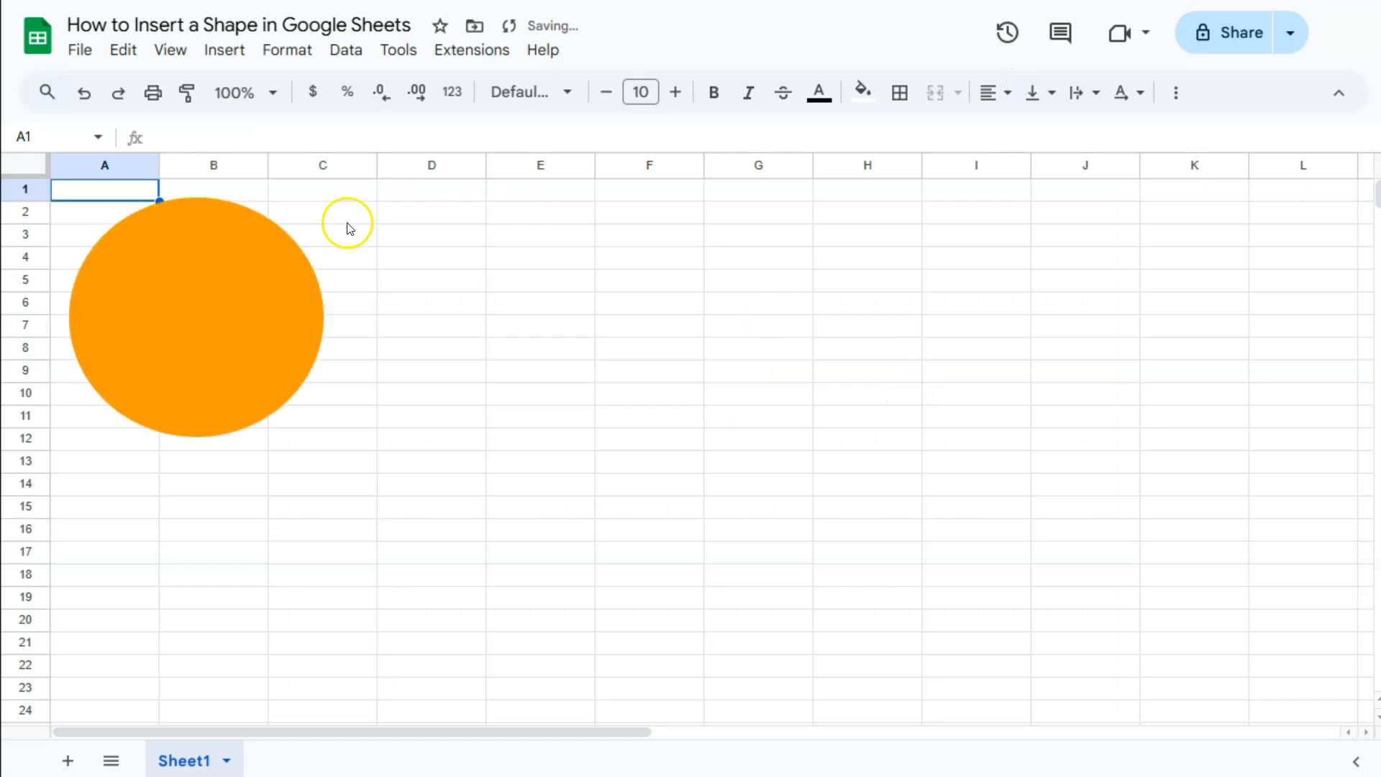
# Move the orange circle so it starts around cell B2 and enlarge it to reach about cell E18
pyautogui.click(238, 280)
pyautogui.moveTo(215, 281); pyautogui.dragTo(302, 284)
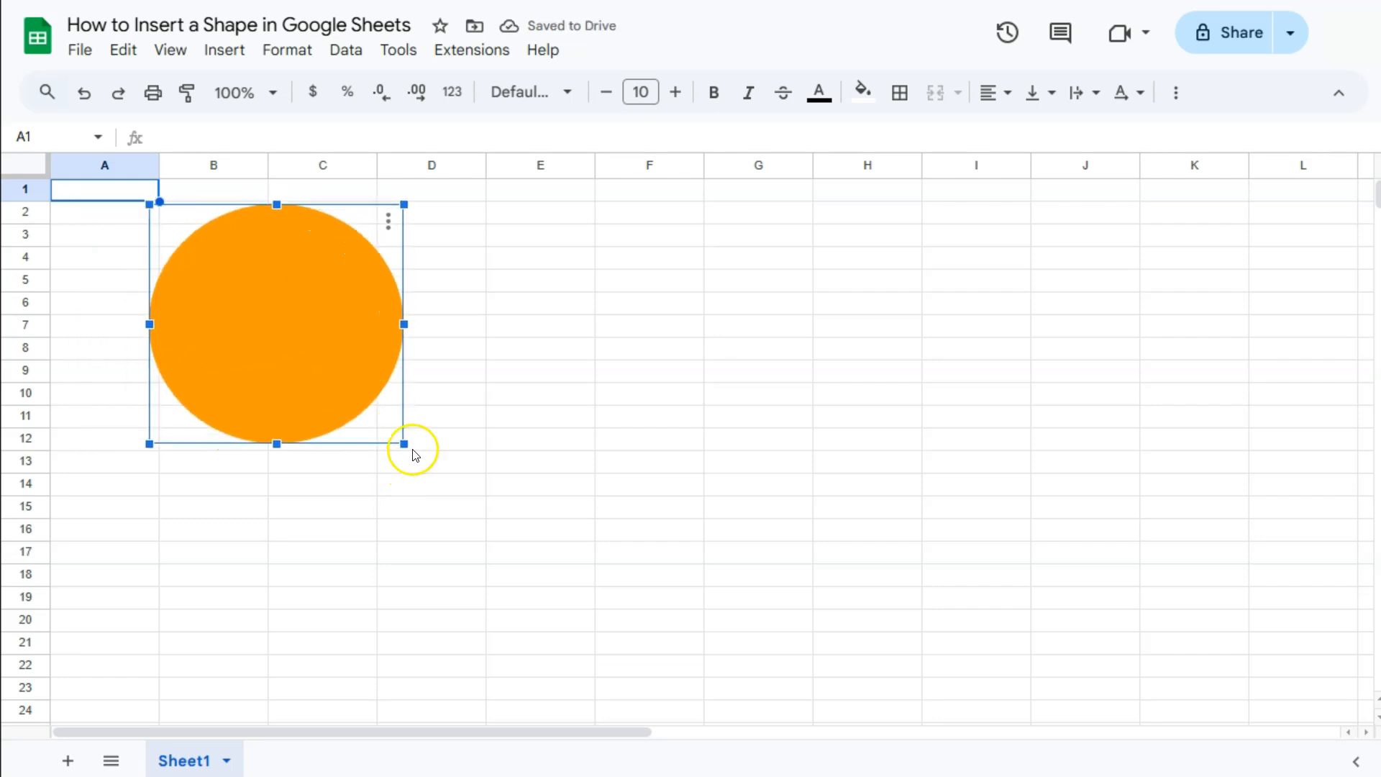
pyautogui.moveTo(403, 444); pyautogui.dragTo(540, 572)
pyautogui.click(670, 550)
# Open the inserted orange circle for editing as a drawing
pyautogui.click(200, 534)
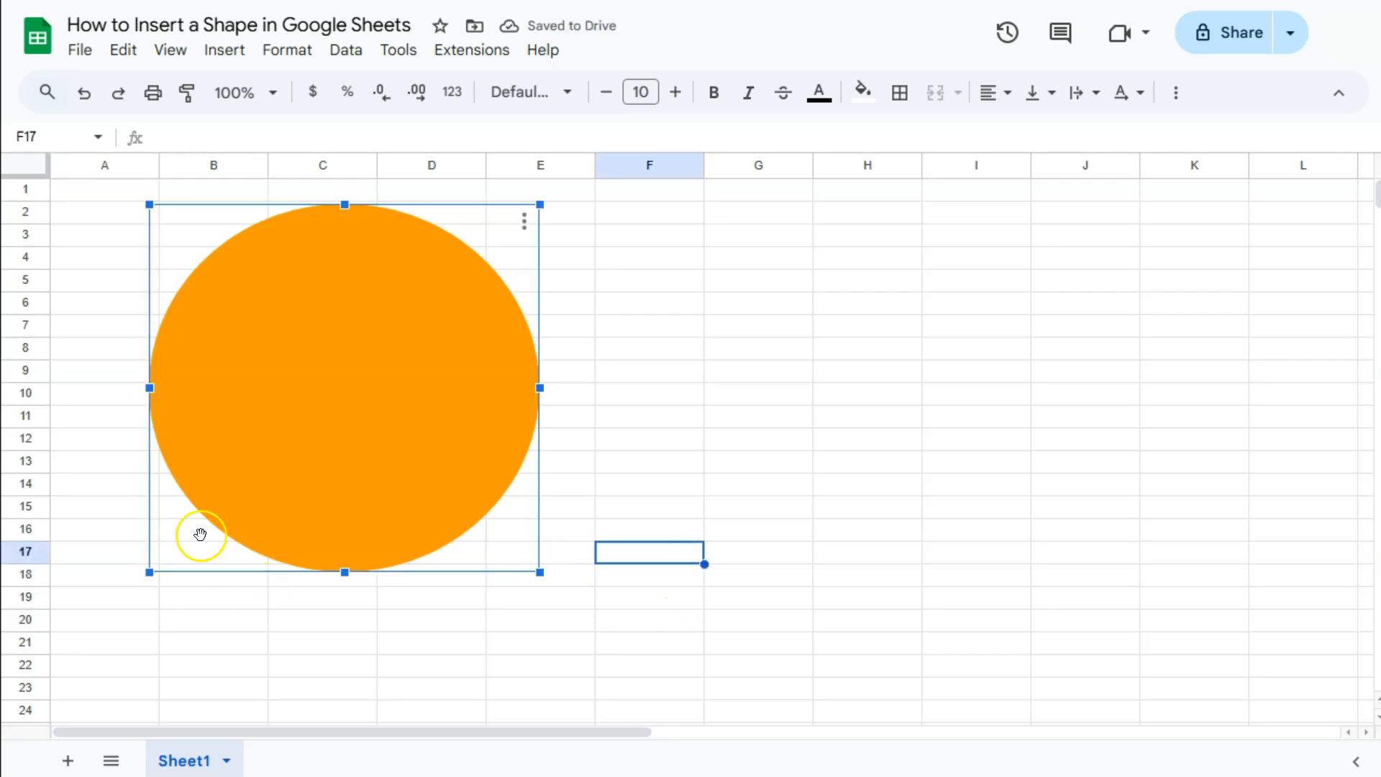
pyautogui.click(524, 229)
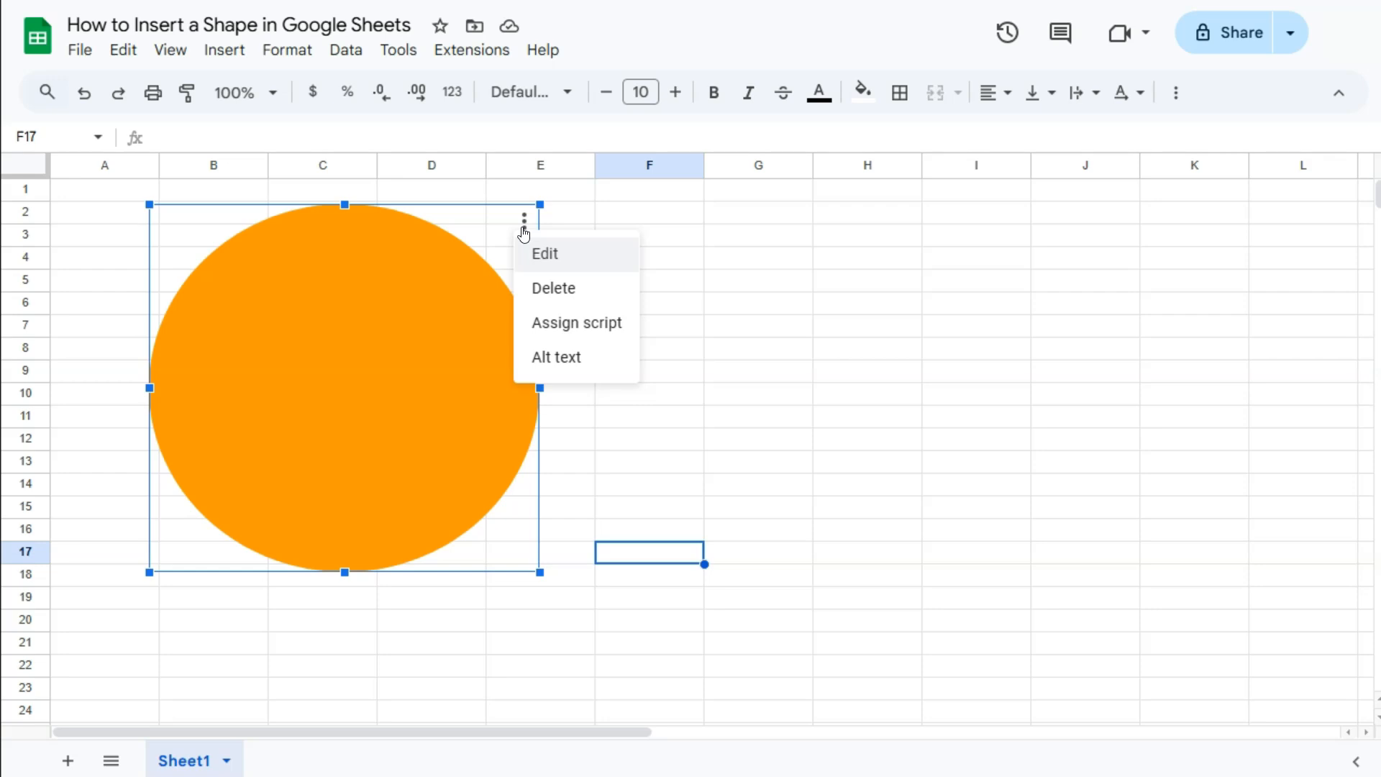
pyautogui.click(591, 331)
pyautogui.click(581, 360)
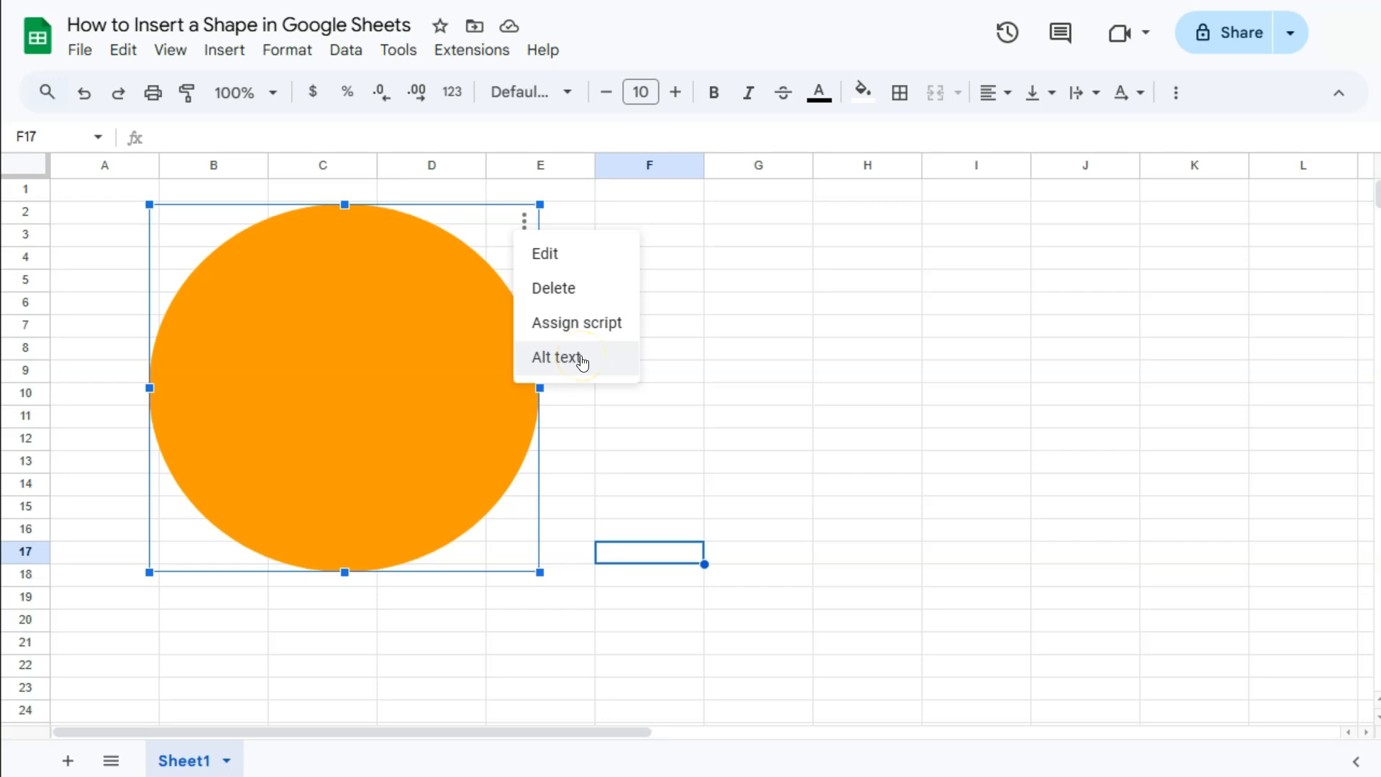
pyautogui.click(555, 256)
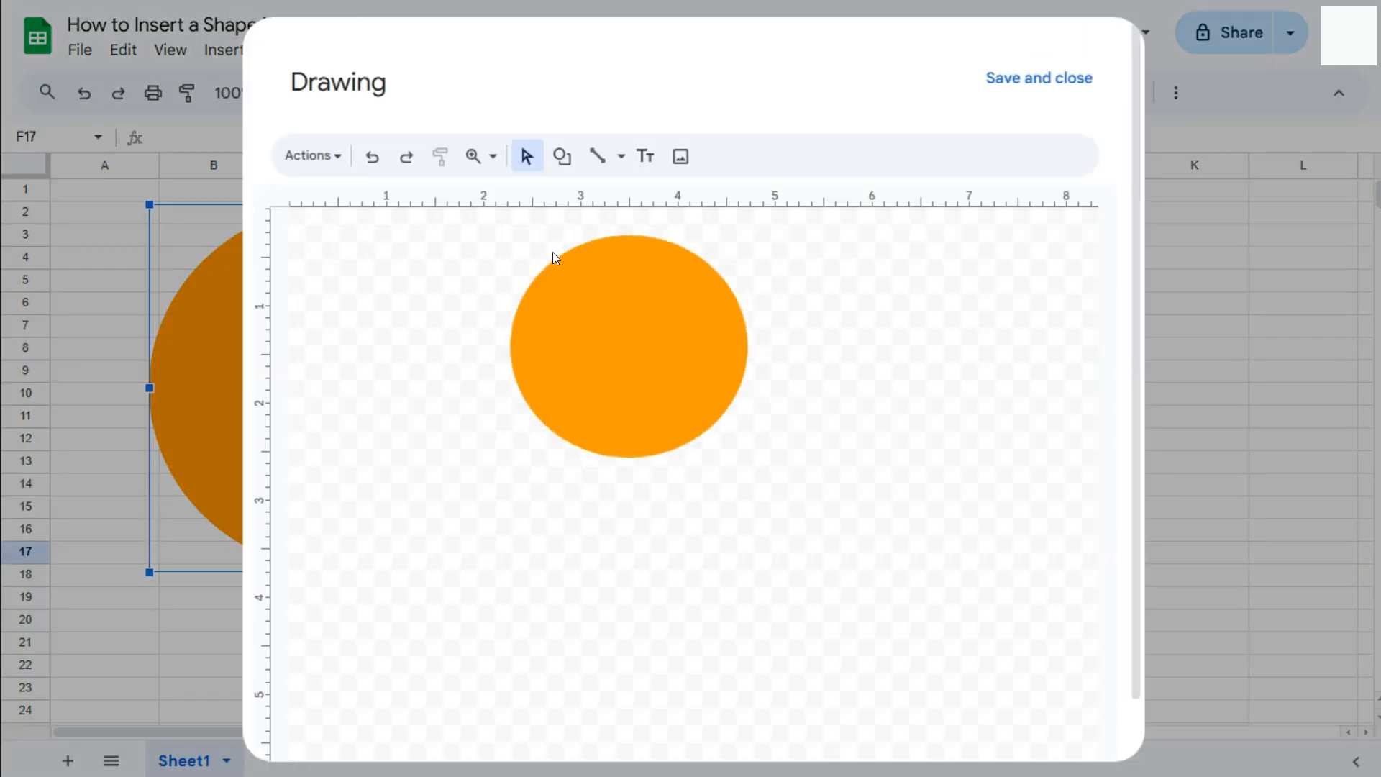
# Change the orange oval's shape to a rounded rectangle
pyautogui.click(641, 356)
pyautogui.rightClick(632, 325)
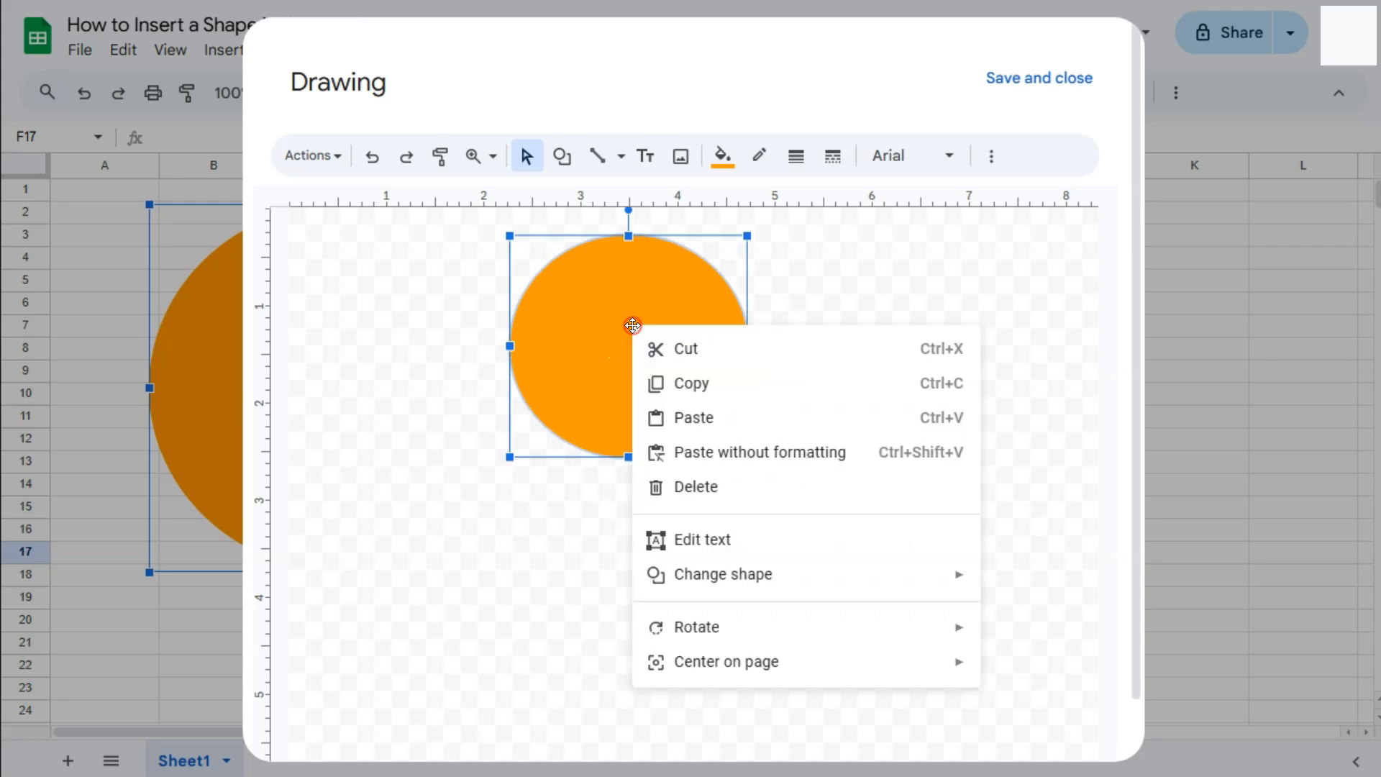
pyautogui.moveTo(700, 580)
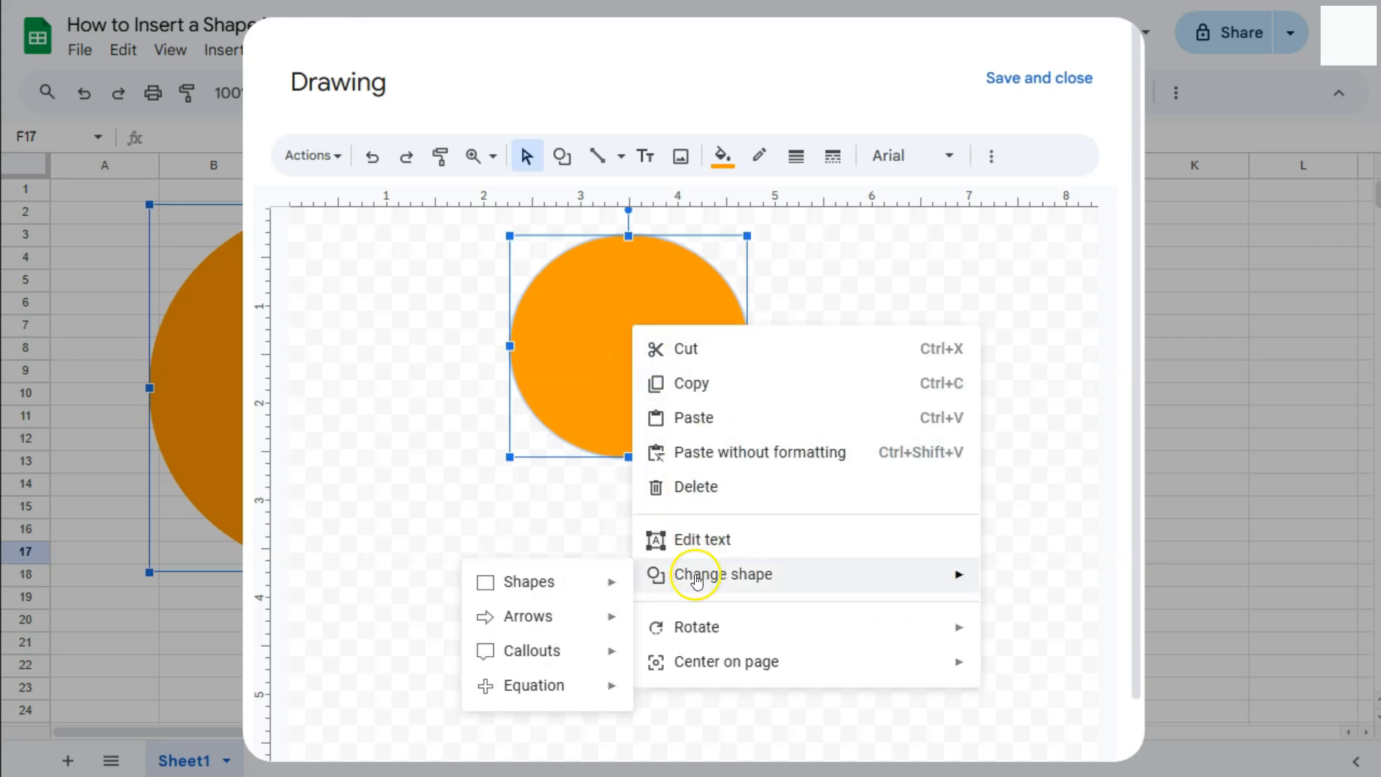
pyautogui.moveTo(530, 576)
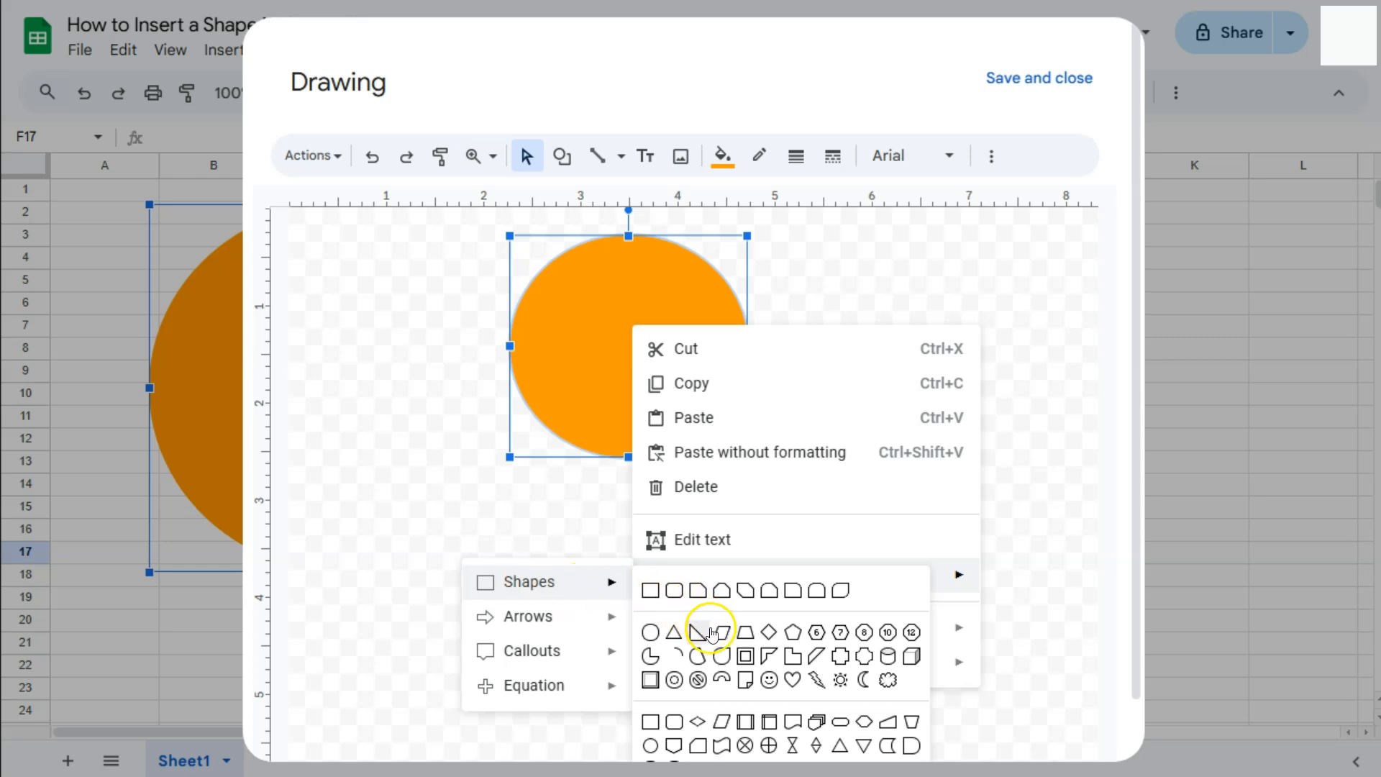
pyautogui.click(676, 594)
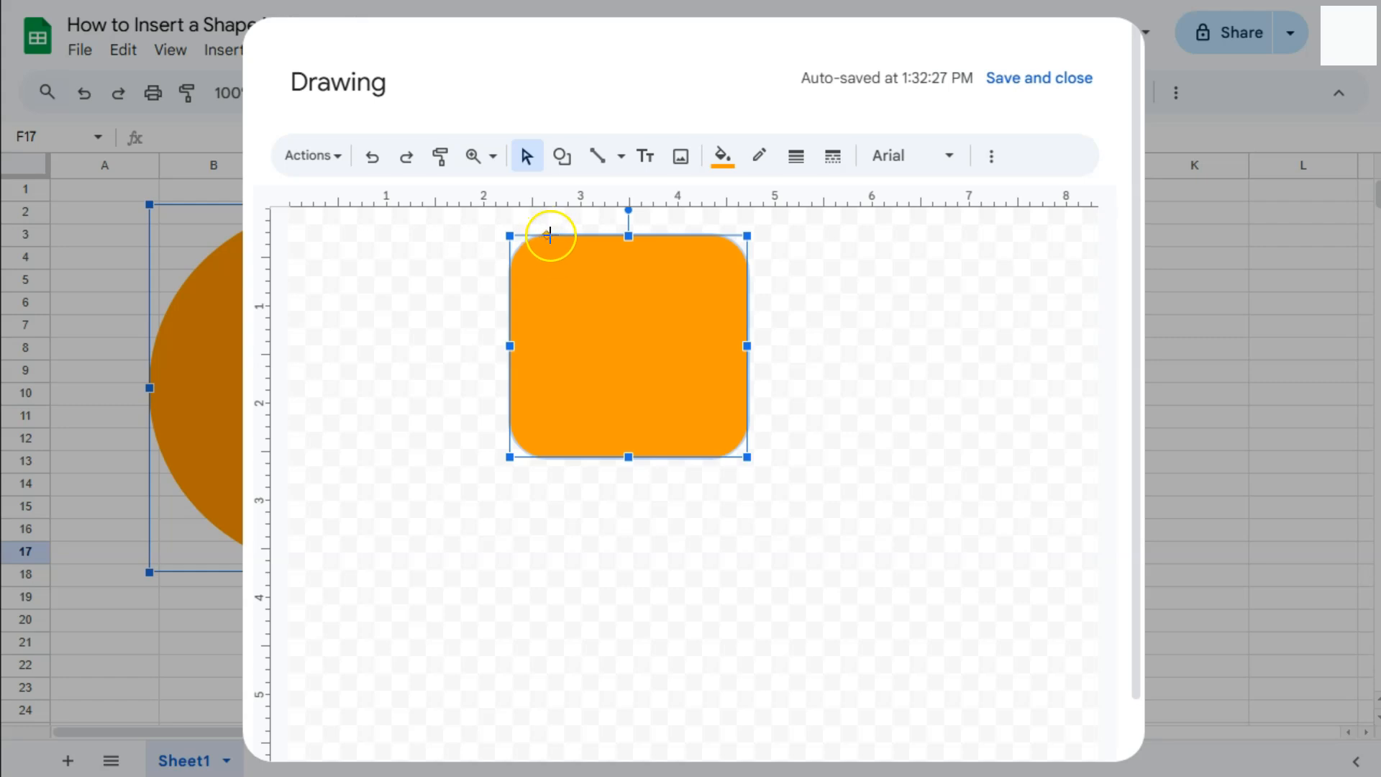
# Make the rounded rectangle's corners rounder and save the drawing back to the sheet
pyautogui.moveTo(547, 235)
pyautogui.mouseDown()
pyautogui.moveTo(524, 236)
pyautogui.moveTo(572, 239)
pyautogui.mouseUp()
pyautogui.click(931, 348)
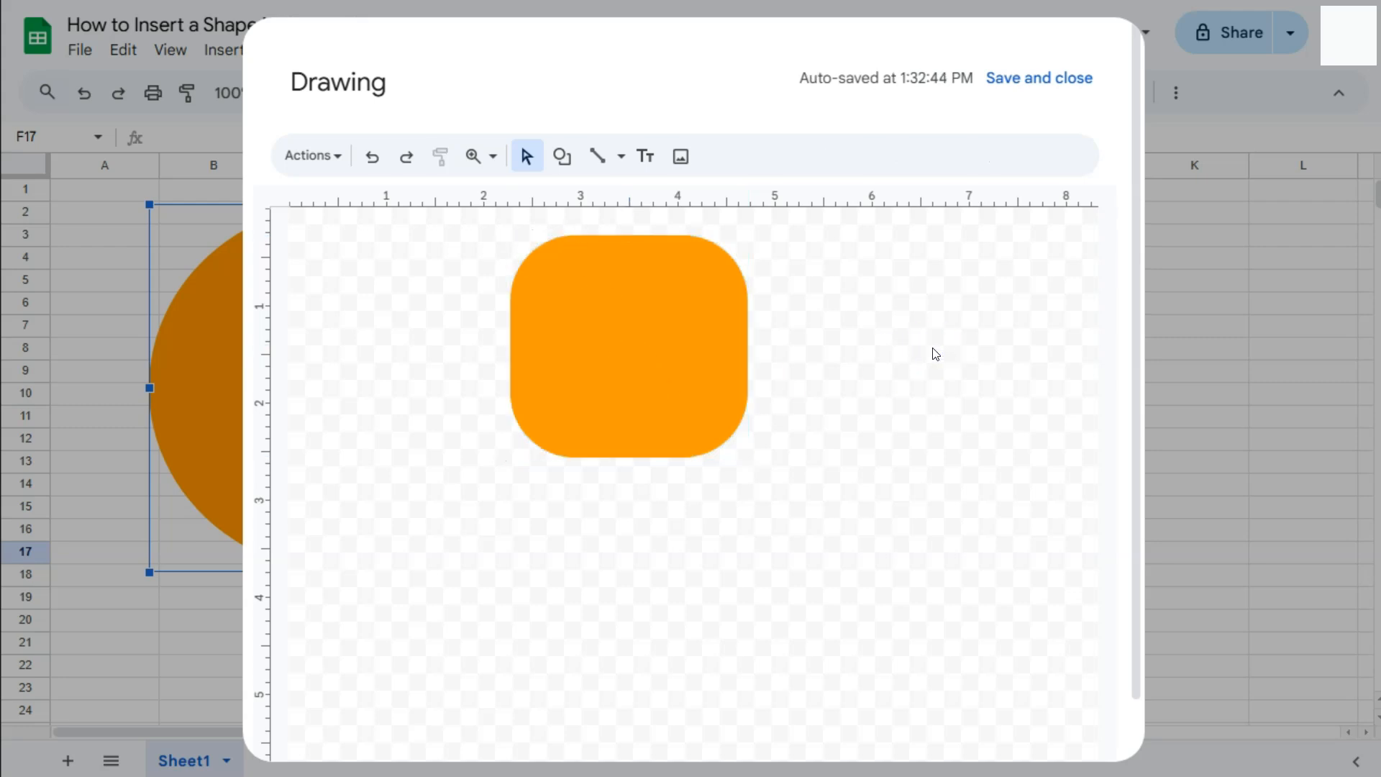
pyautogui.click(999, 86)
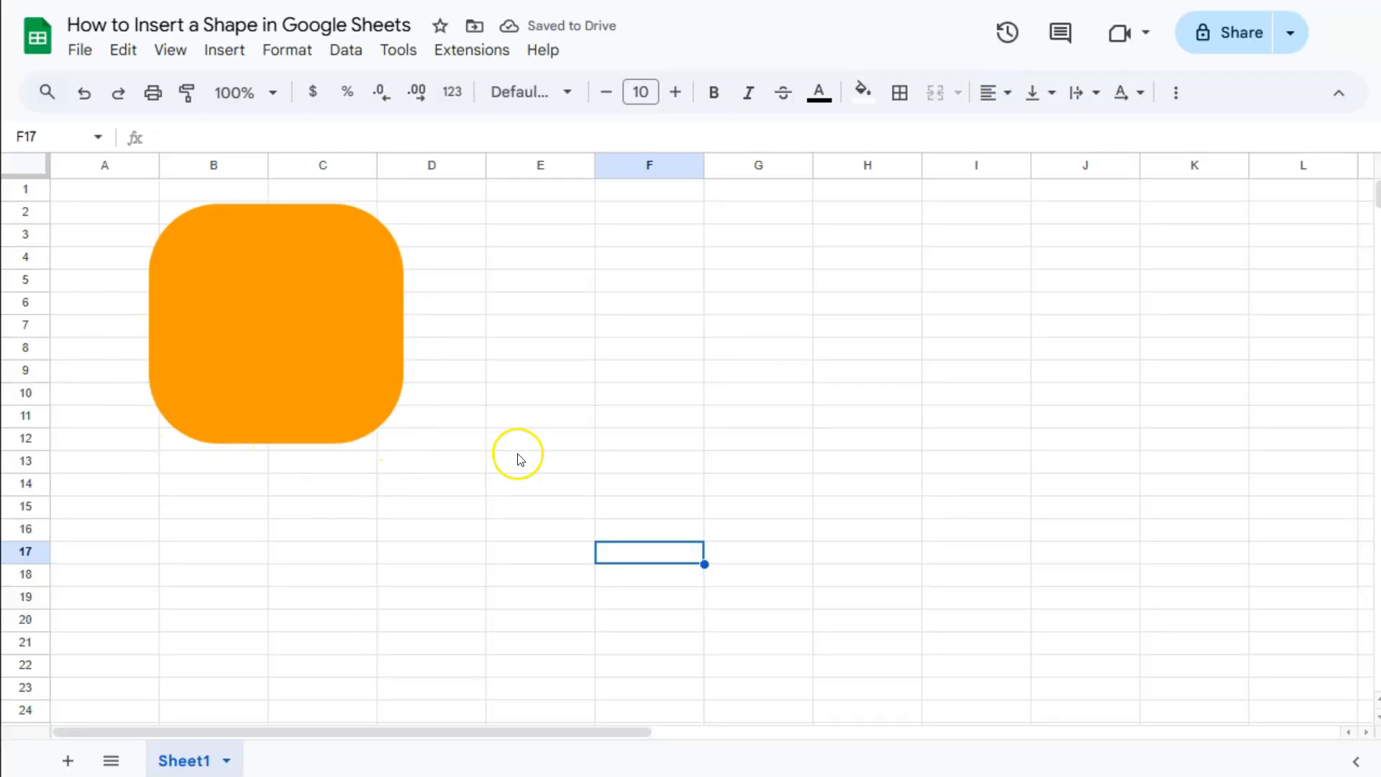
# Start another drawing with cell E4 selected and draw a rounded rectangular callout about 2.6 wide by 1.7 tall on the rulers
pyautogui.click(525, 268)
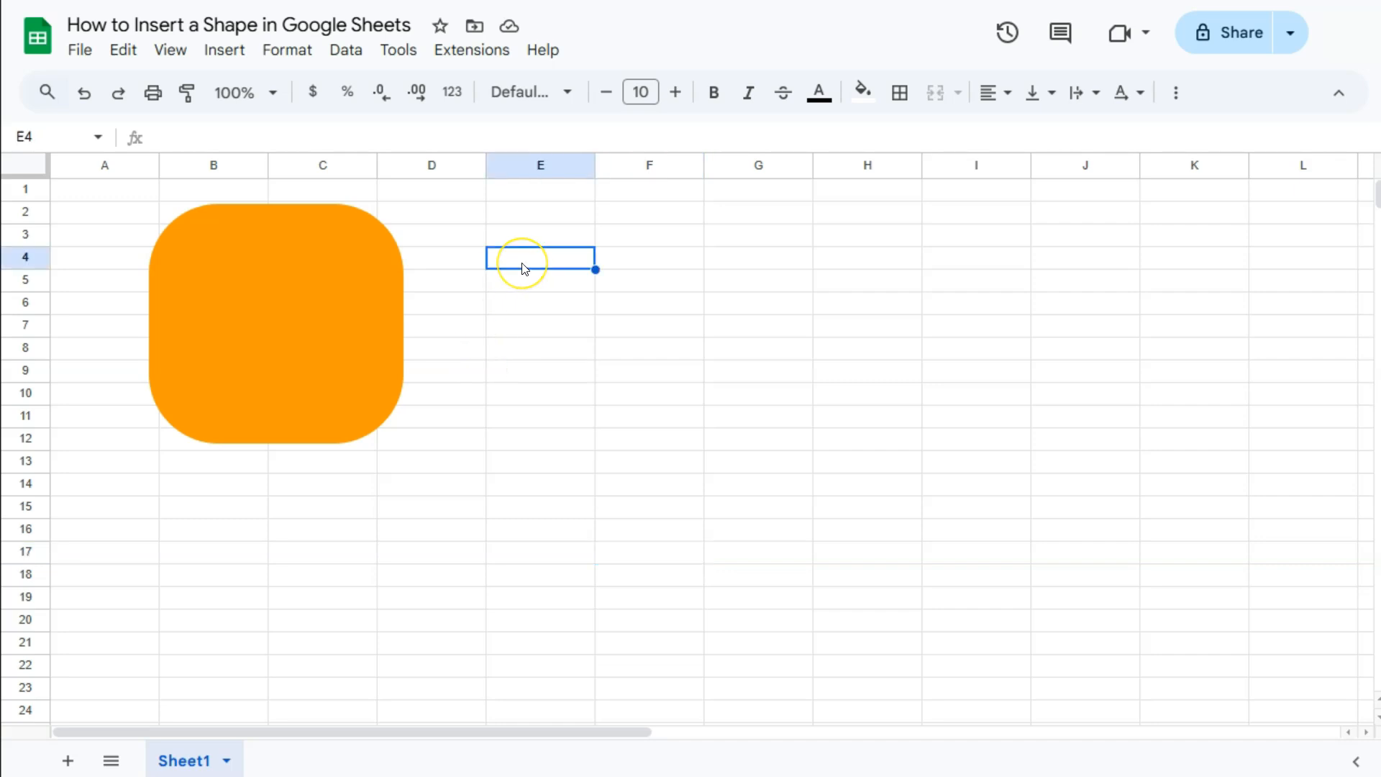
pyautogui.click(227, 50)
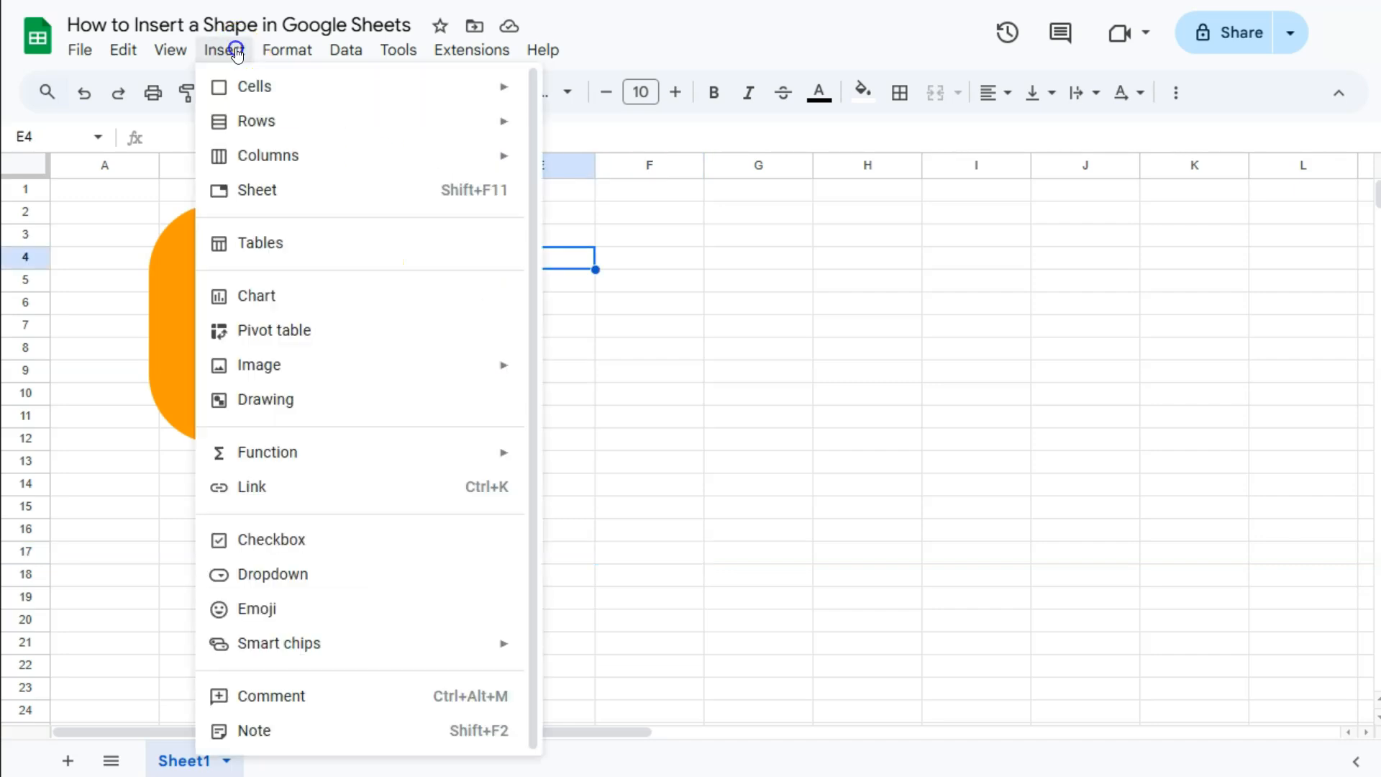
pyautogui.click(281, 416)
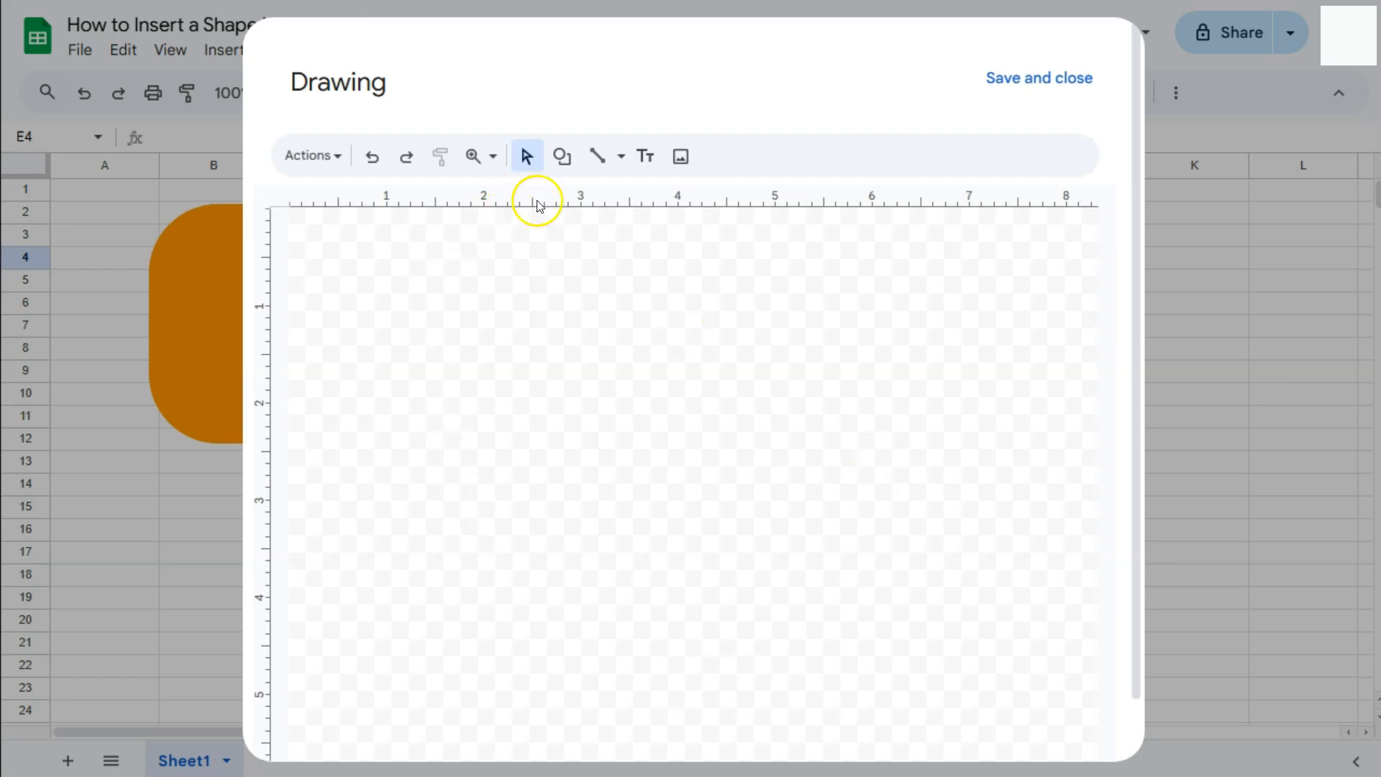
pyautogui.click(563, 160)
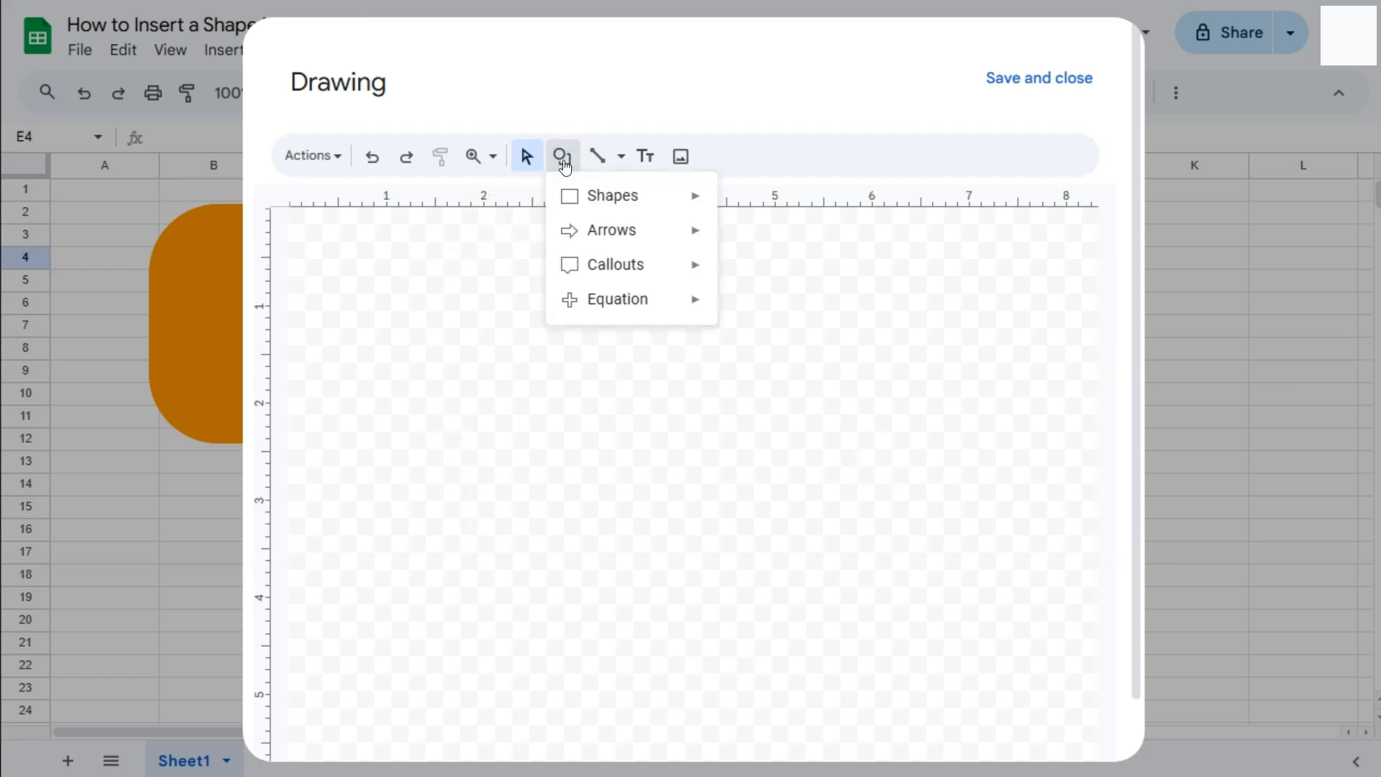
pyautogui.click(624, 266)
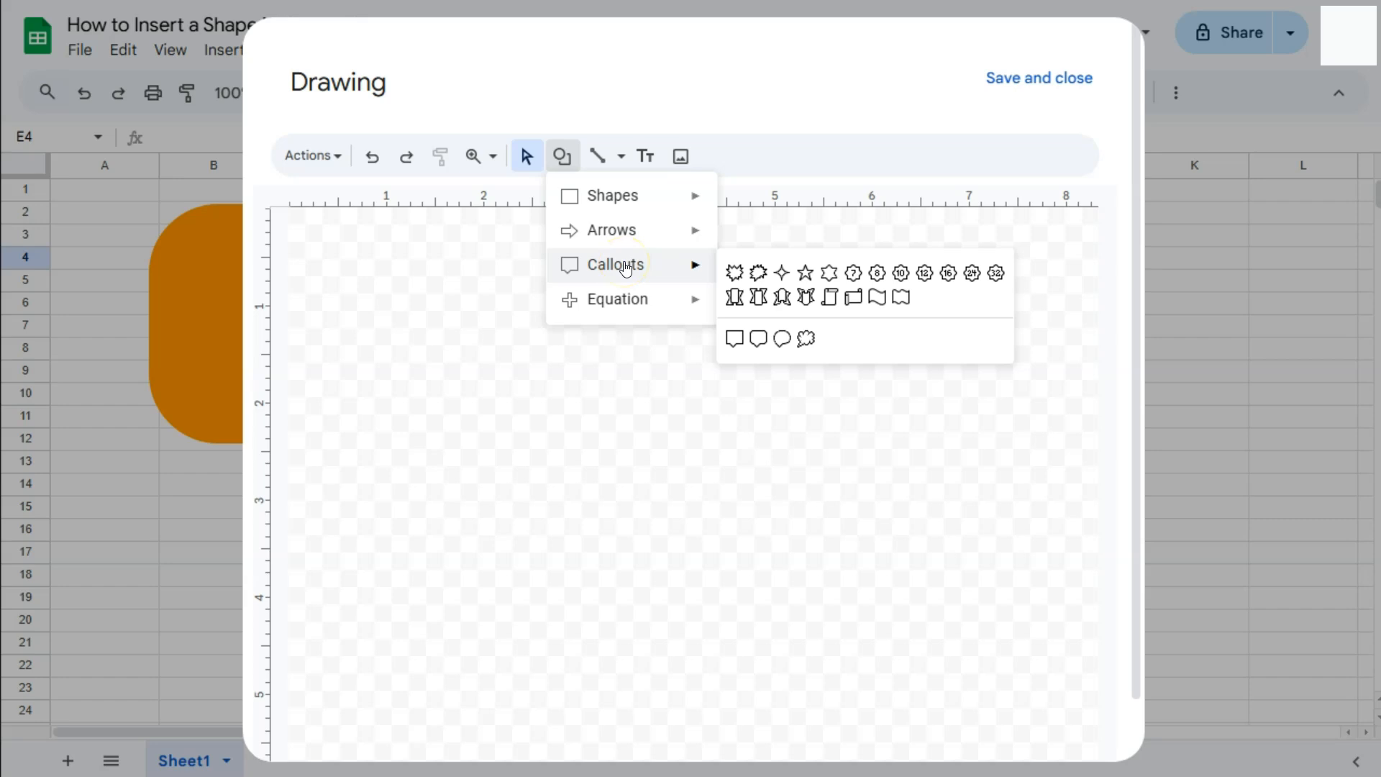
pyautogui.click(766, 353)
pyautogui.moveTo(528, 303)
pyautogui.mouseDown()
pyautogui.moveTo(631, 374)
pyautogui.moveTo(653, 339)
pyautogui.moveTo(780, 338)
pyautogui.mouseUp()
pyautogui.moveTo(654, 376); pyautogui.dragTo(653, 466)
pyautogui.click(723, 533)
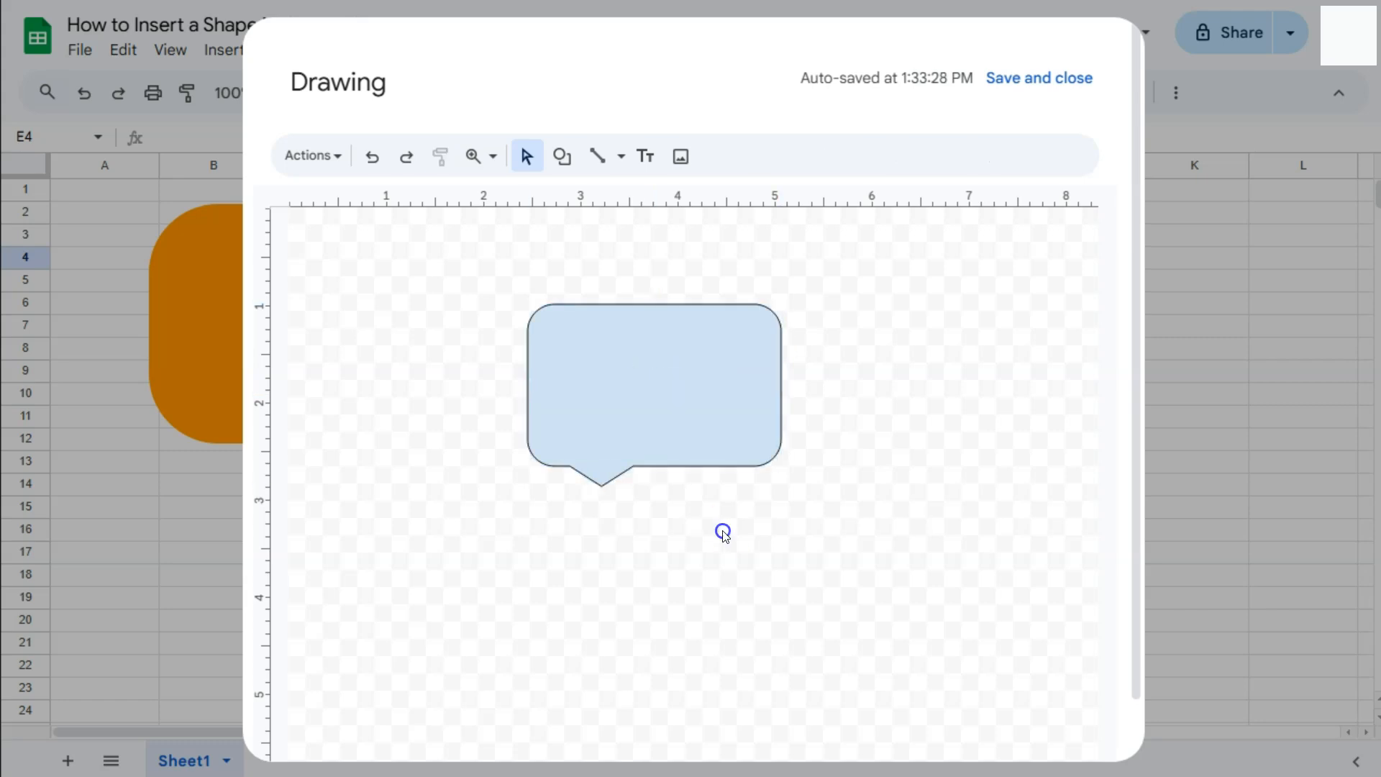
# Give the rounded rectangular callout a thicker, dotted border
pyautogui.click(700, 418)
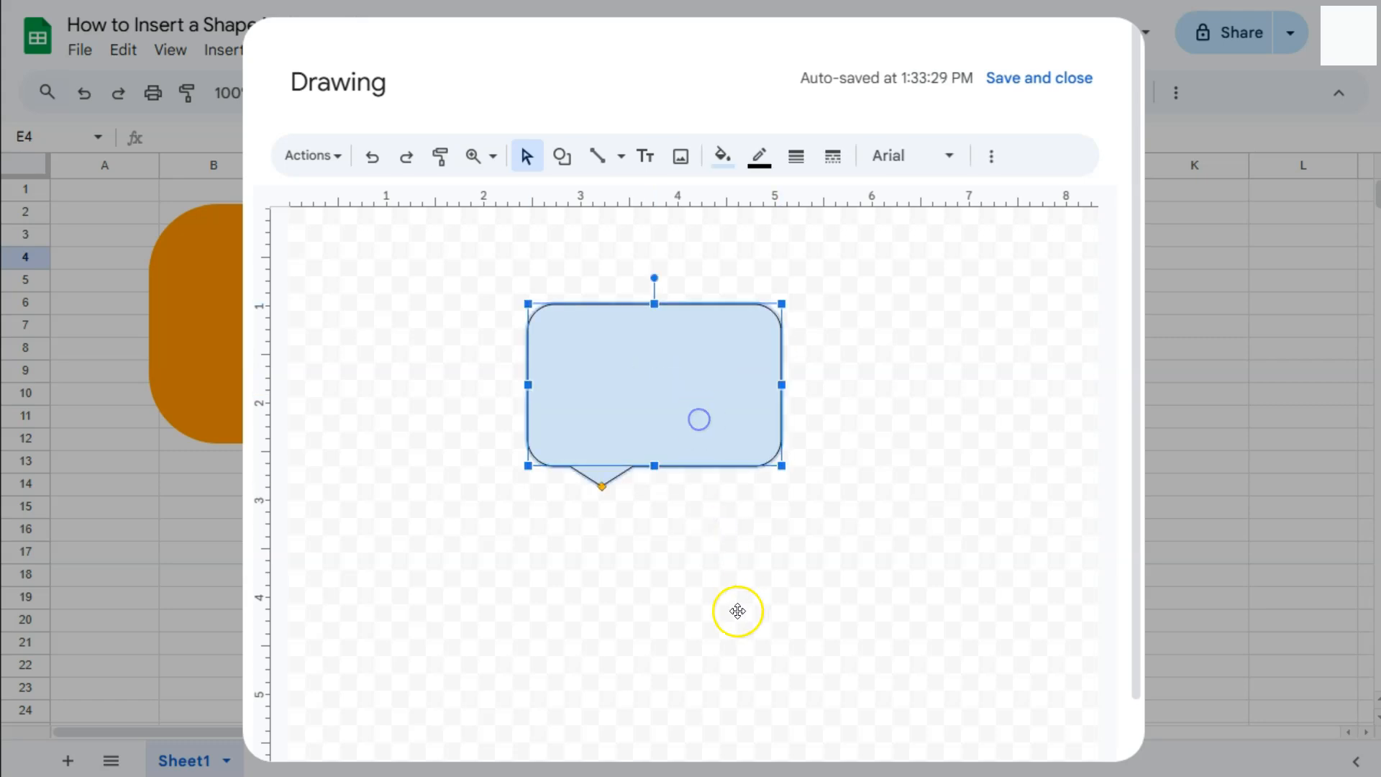
pyautogui.click(787, 159)
pyautogui.click(813, 238)
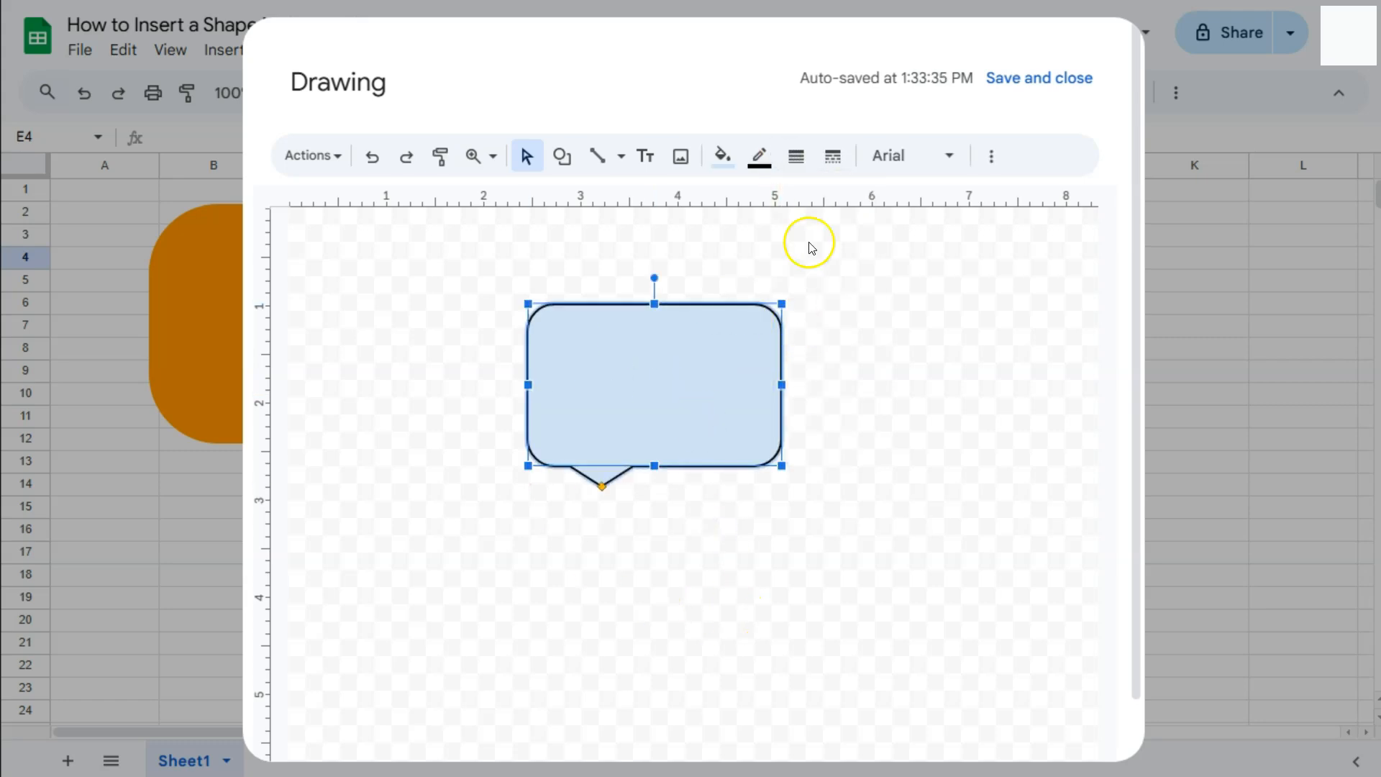
pyautogui.click(833, 155)
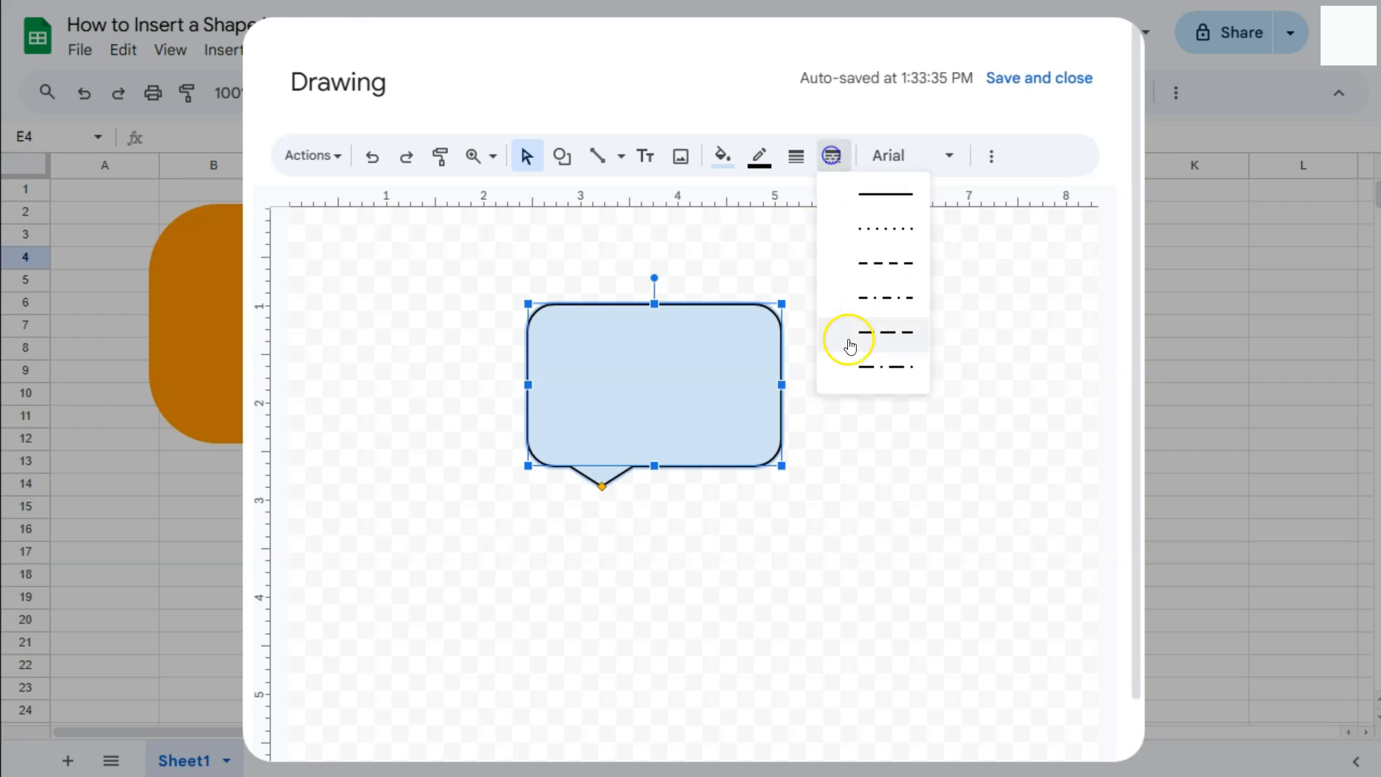
pyautogui.click(839, 232)
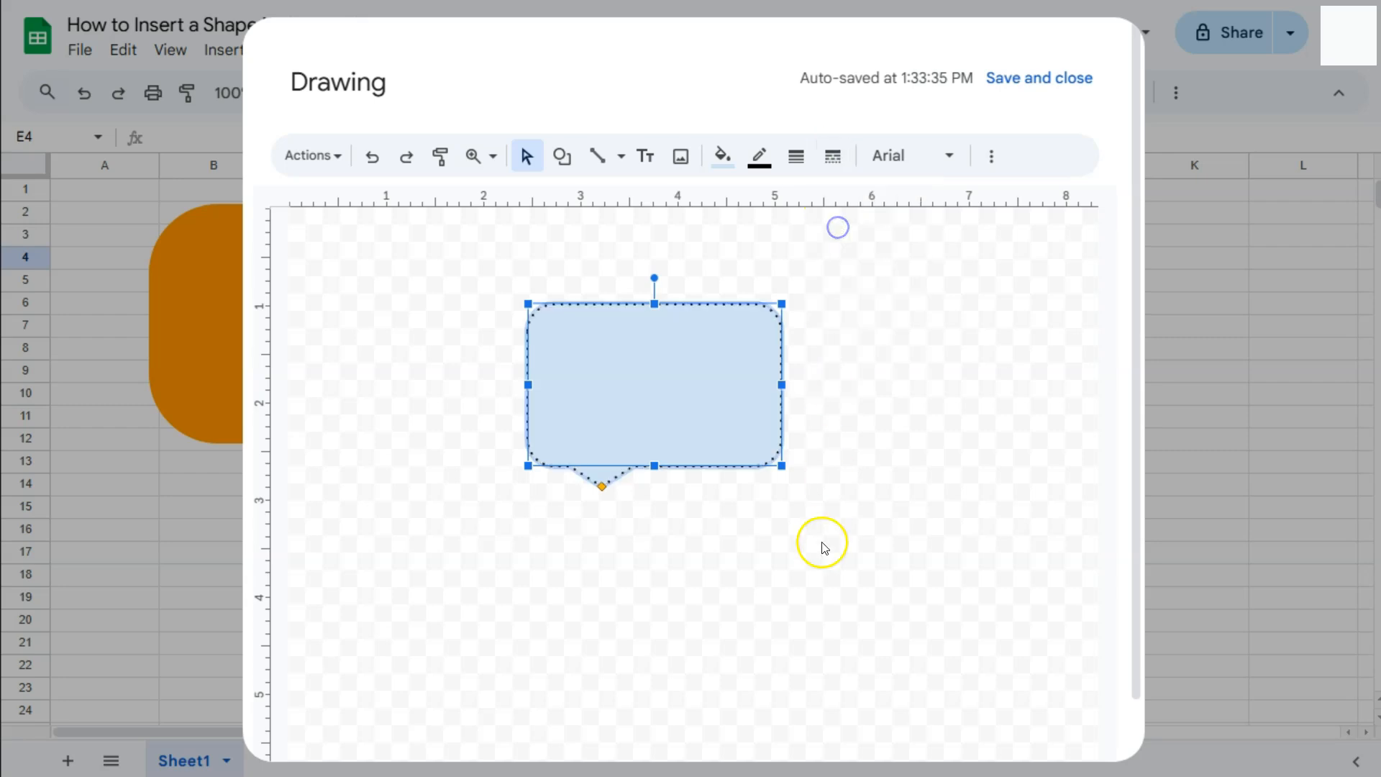
# Fill the callout with a solid medium green
pyautogui.click(722, 157)
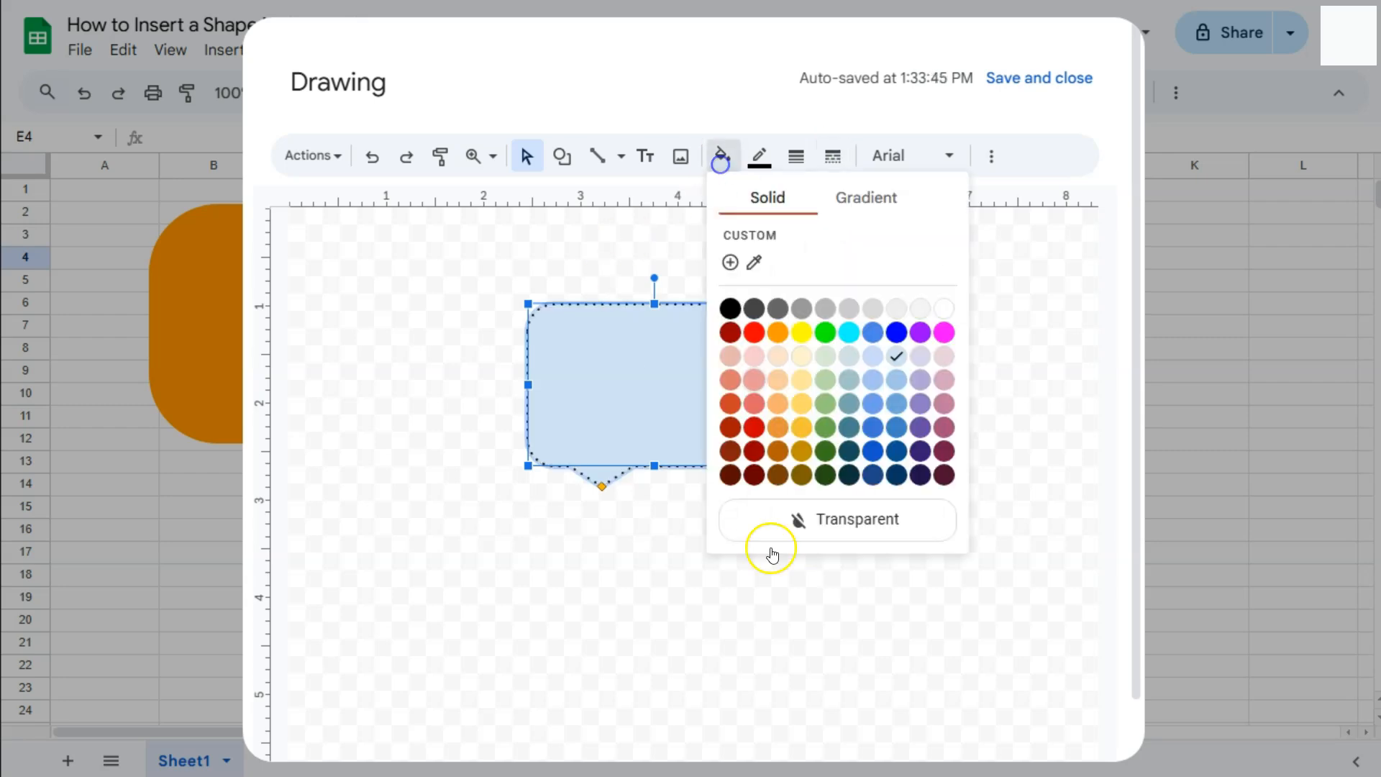
pyautogui.click(824, 407)
pyautogui.click(732, 669)
# Stretch the callout's tail tip about 0.3 right and 0.3 down on the rulers, and save the drawing to the sheet
pyautogui.click(608, 480)
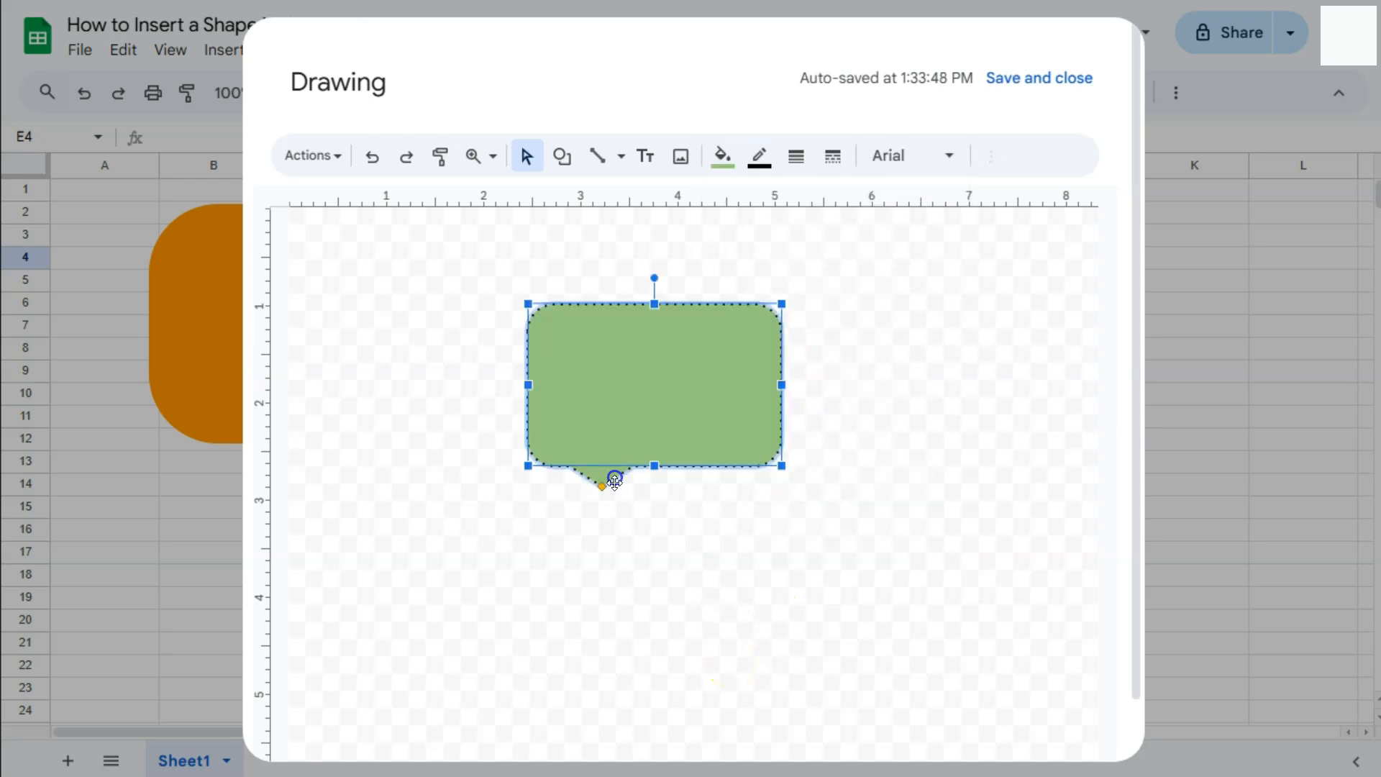
pyautogui.moveTo(603, 487); pyautogui.dragTo(633, 515)
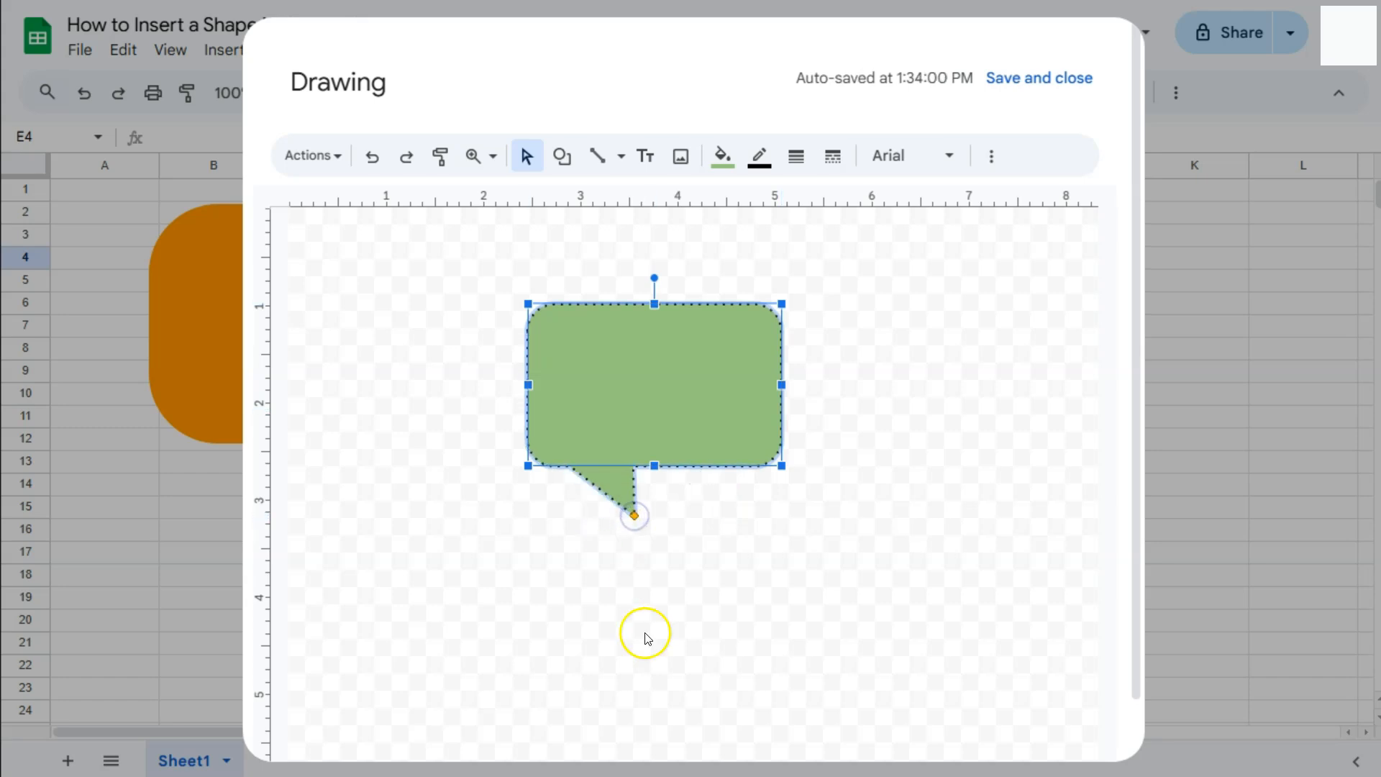
pyautogui.click(1073, 458)
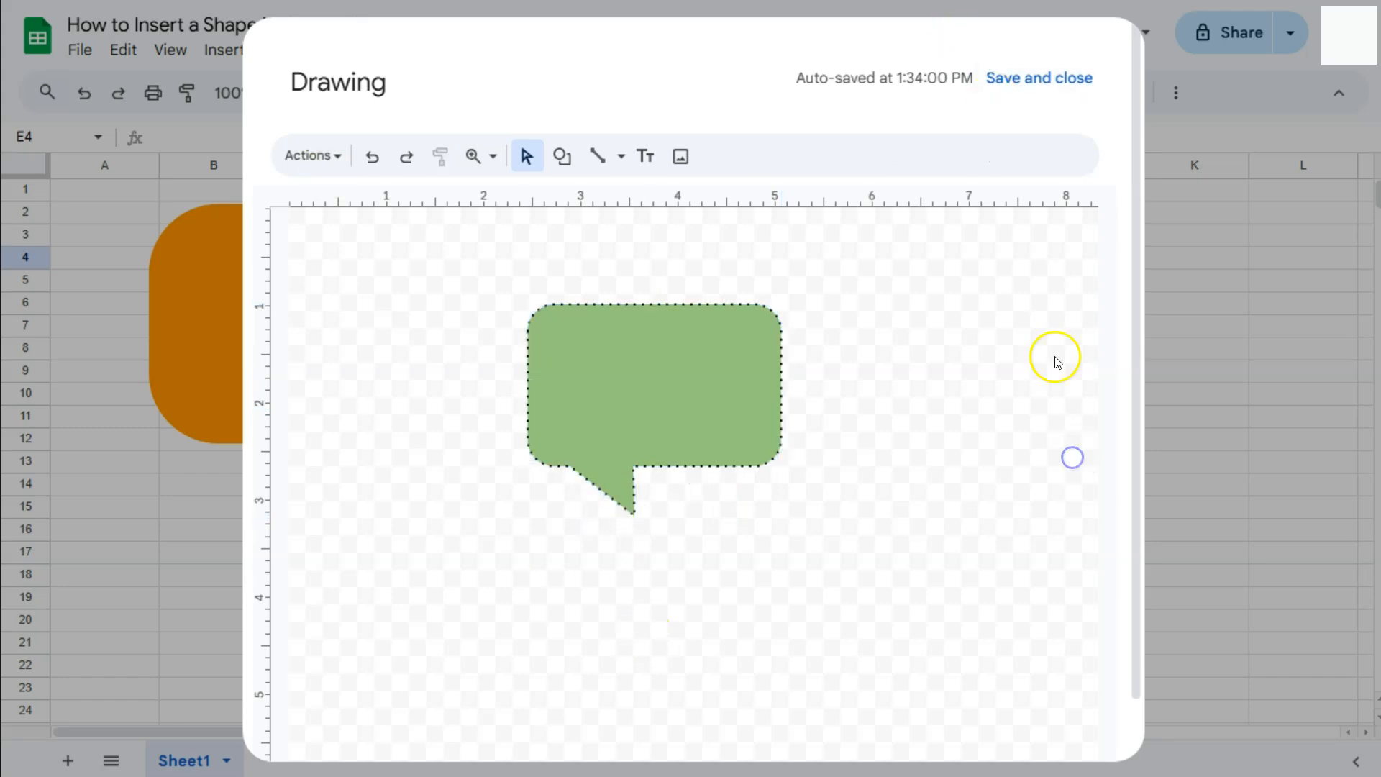
pyautogui.click(1031, 82)
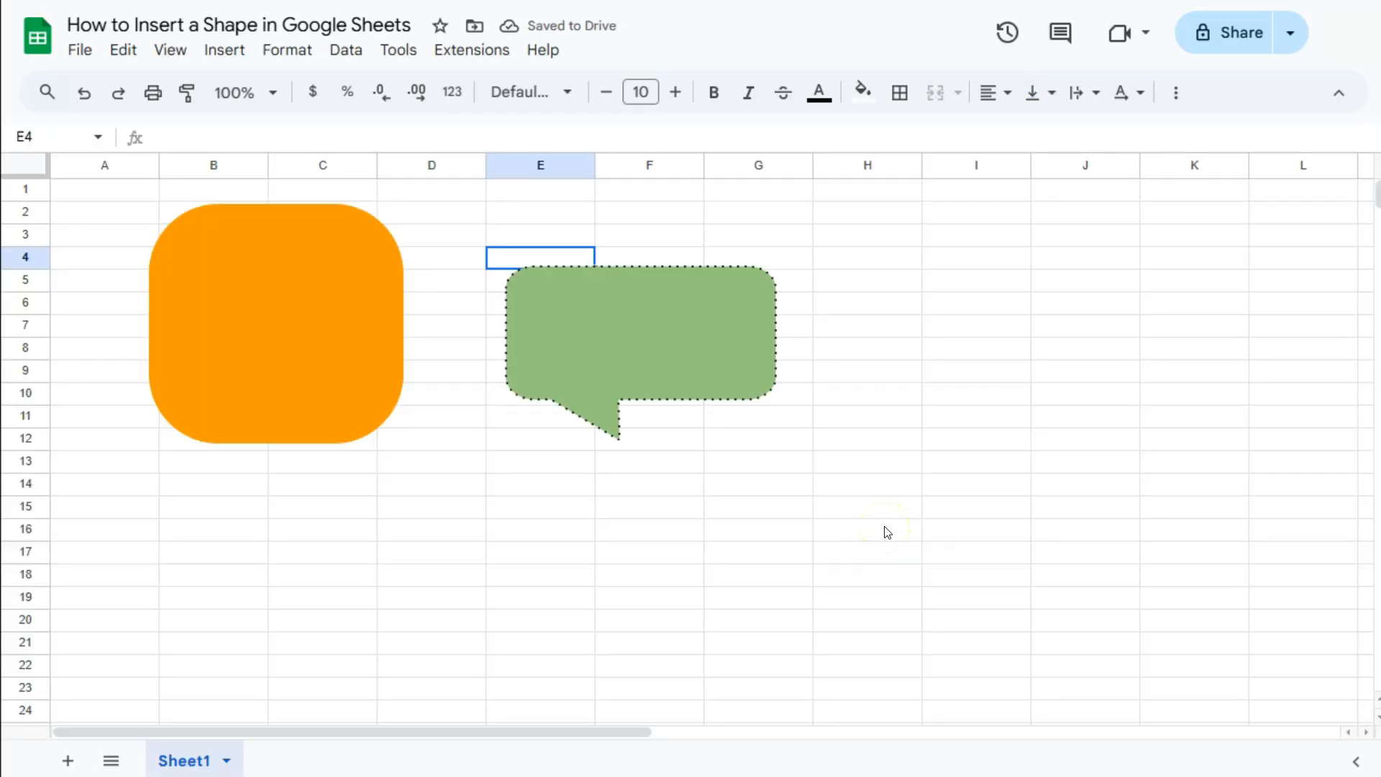
# Reopen the green callout for editing and add the text "HELP!" inside it
pyautogui.click(699, 343)
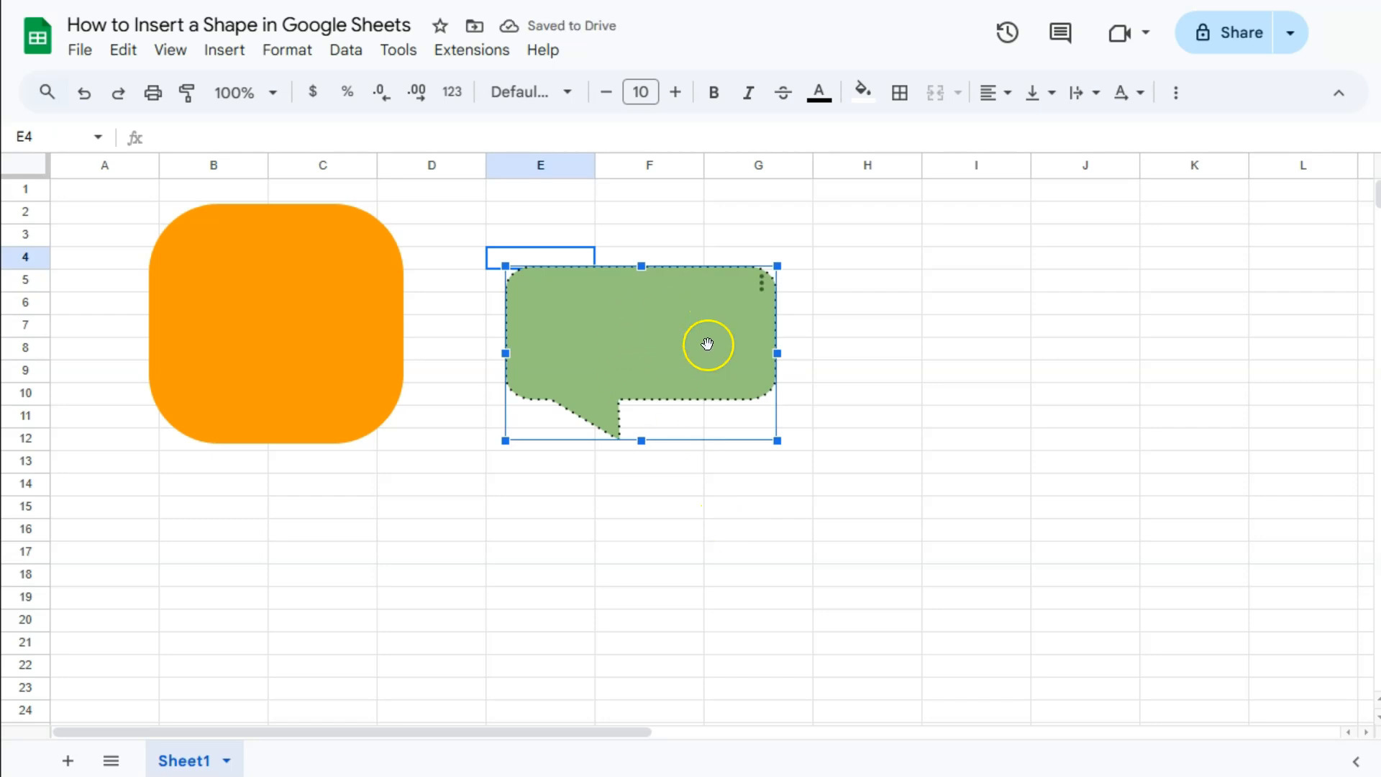
pyautogui.click(762, 283)
pyautogui.click(792, 317)
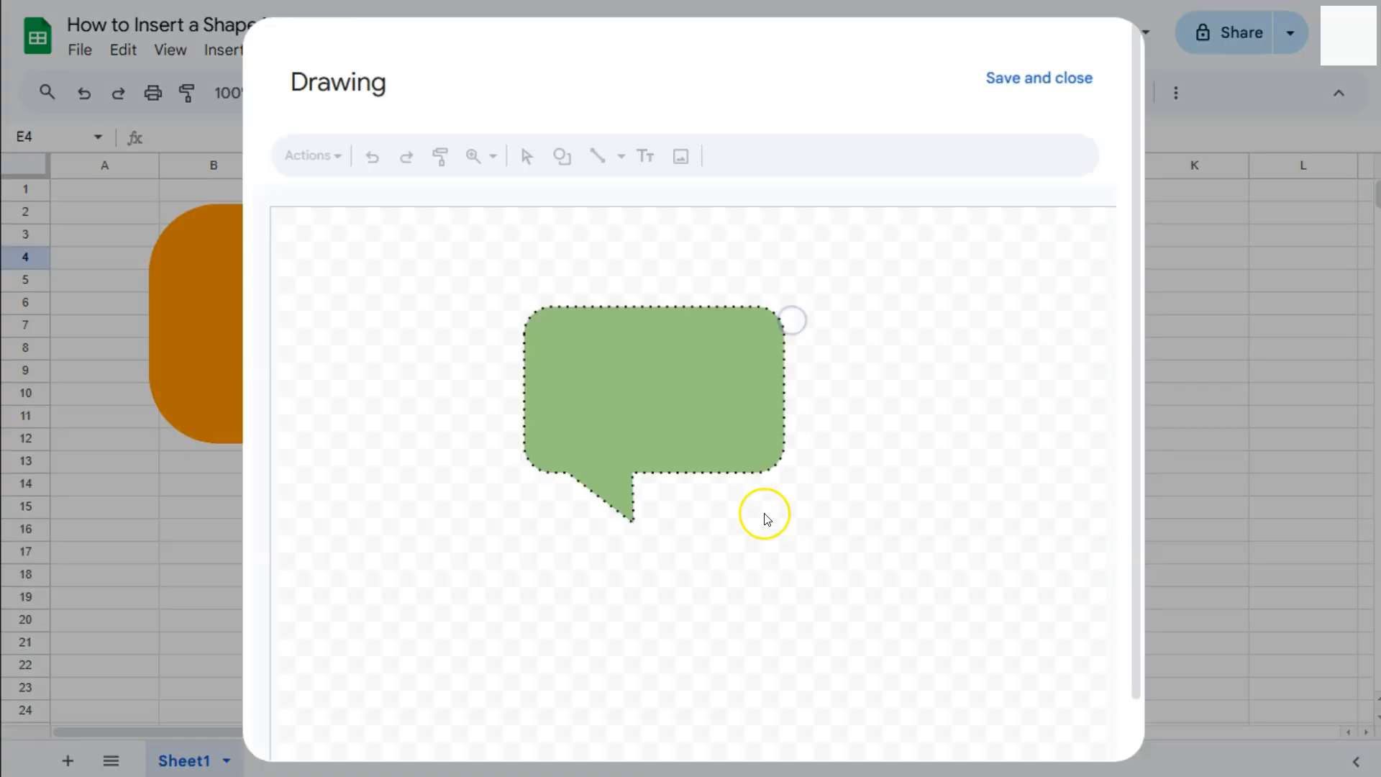
pyautogui.click(633, 358)
pyautogui.click(665, 391)
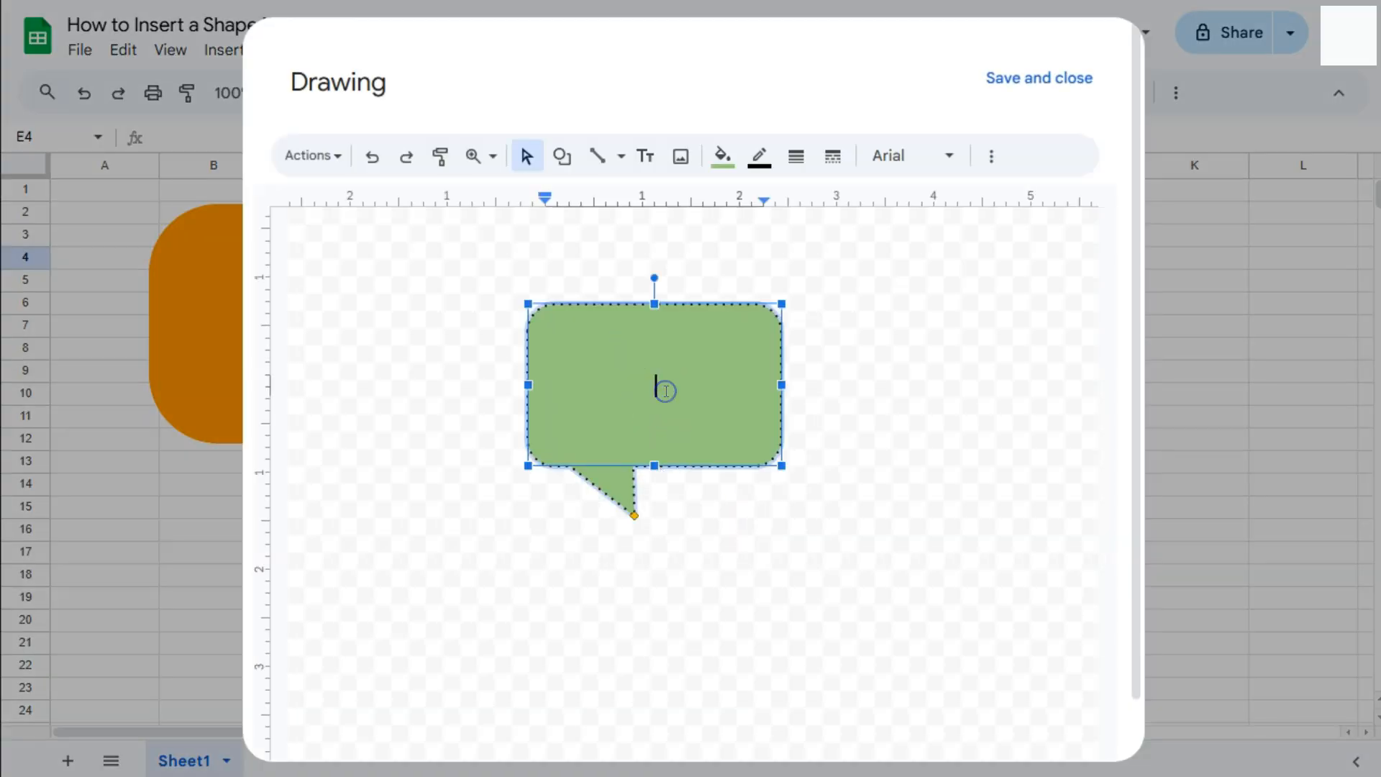
pyautogui.write('HELP!')
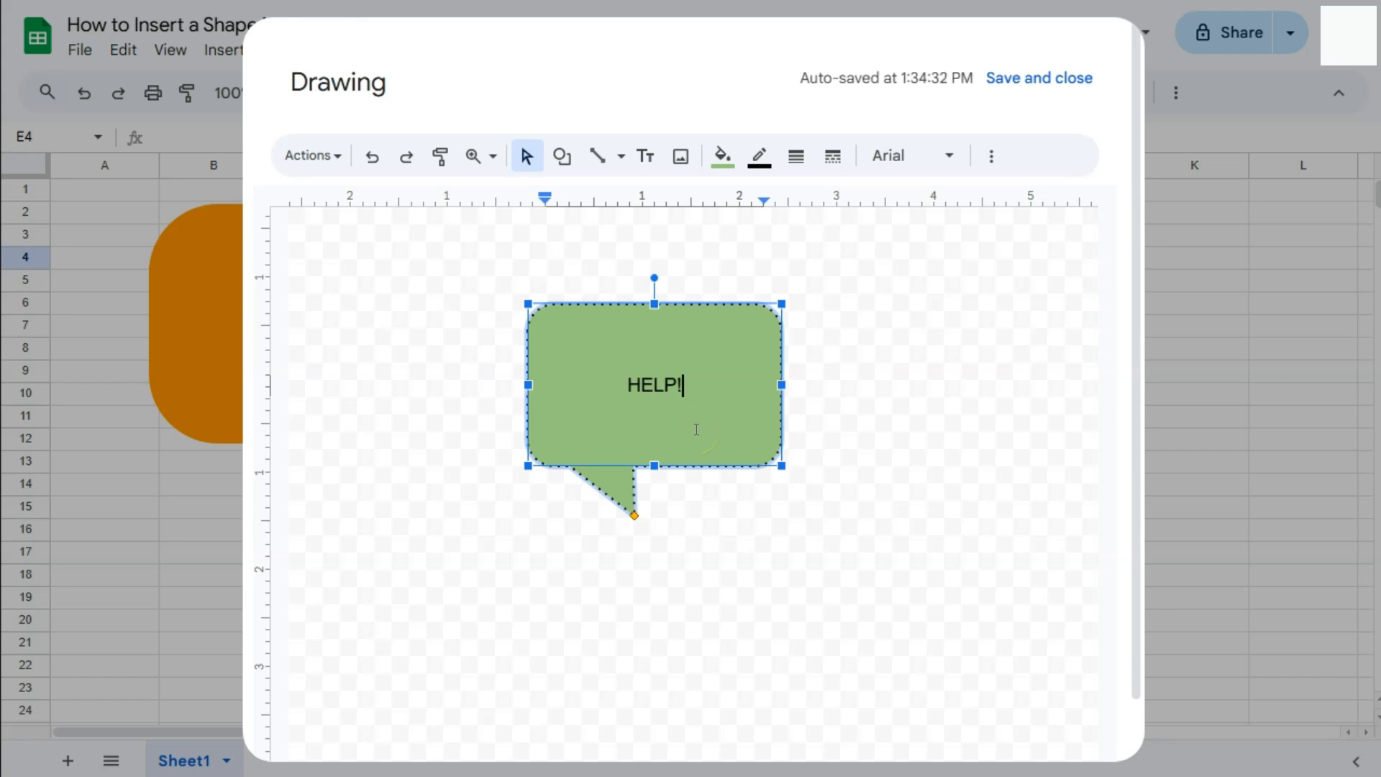
# Format the HELP! text in large, bold Arvo that nearly fills the callout's width, and save the drawing to the sheet
pyautogui.hotkey('ctrl', 'a')
pyautogui.click(949, 155)
pyautogui.click(720, 279)
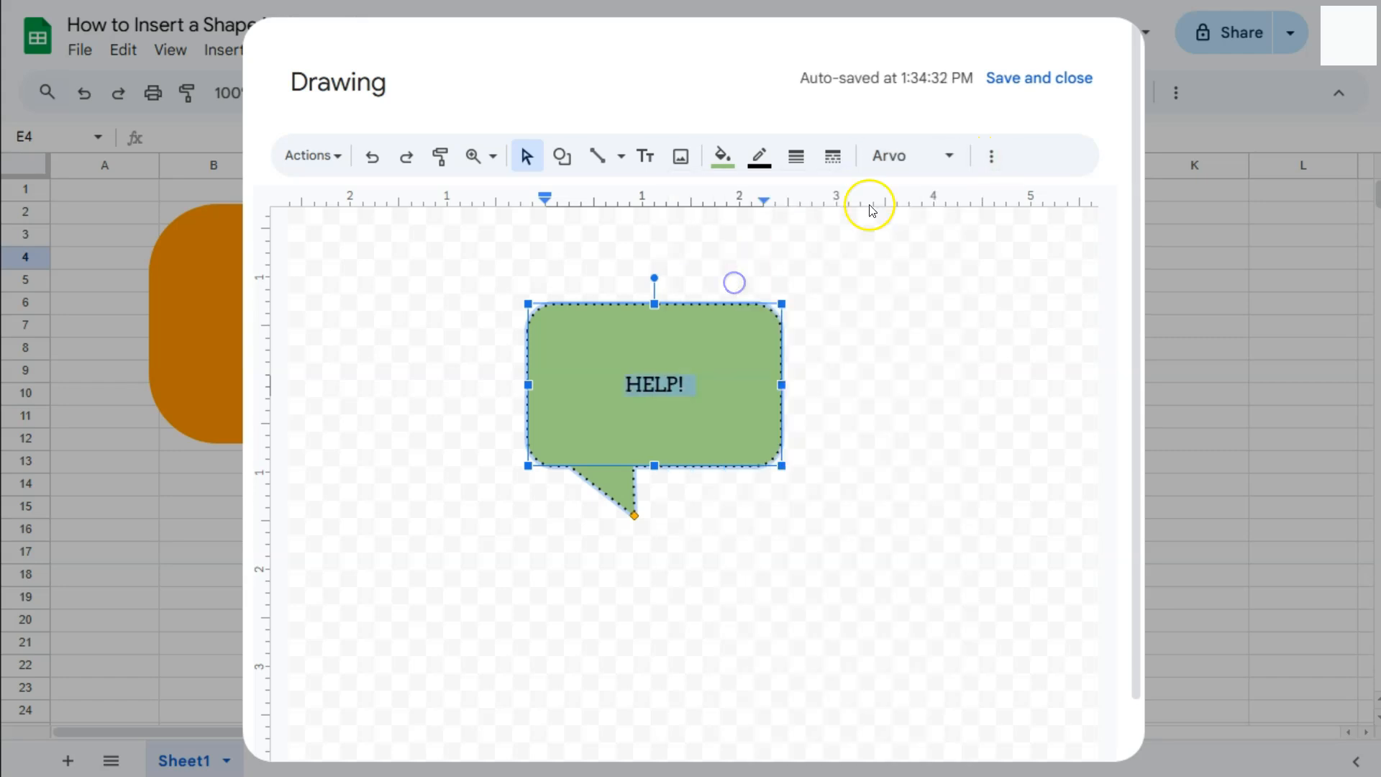
pyautogui.click(990, 156)
pyautogui.click(525, 200)
pyautogui.click(563, 200)
pyautogui.click(525, 200)
pyautogui.click(525, 200)
pyautogui.click(1036, 499)
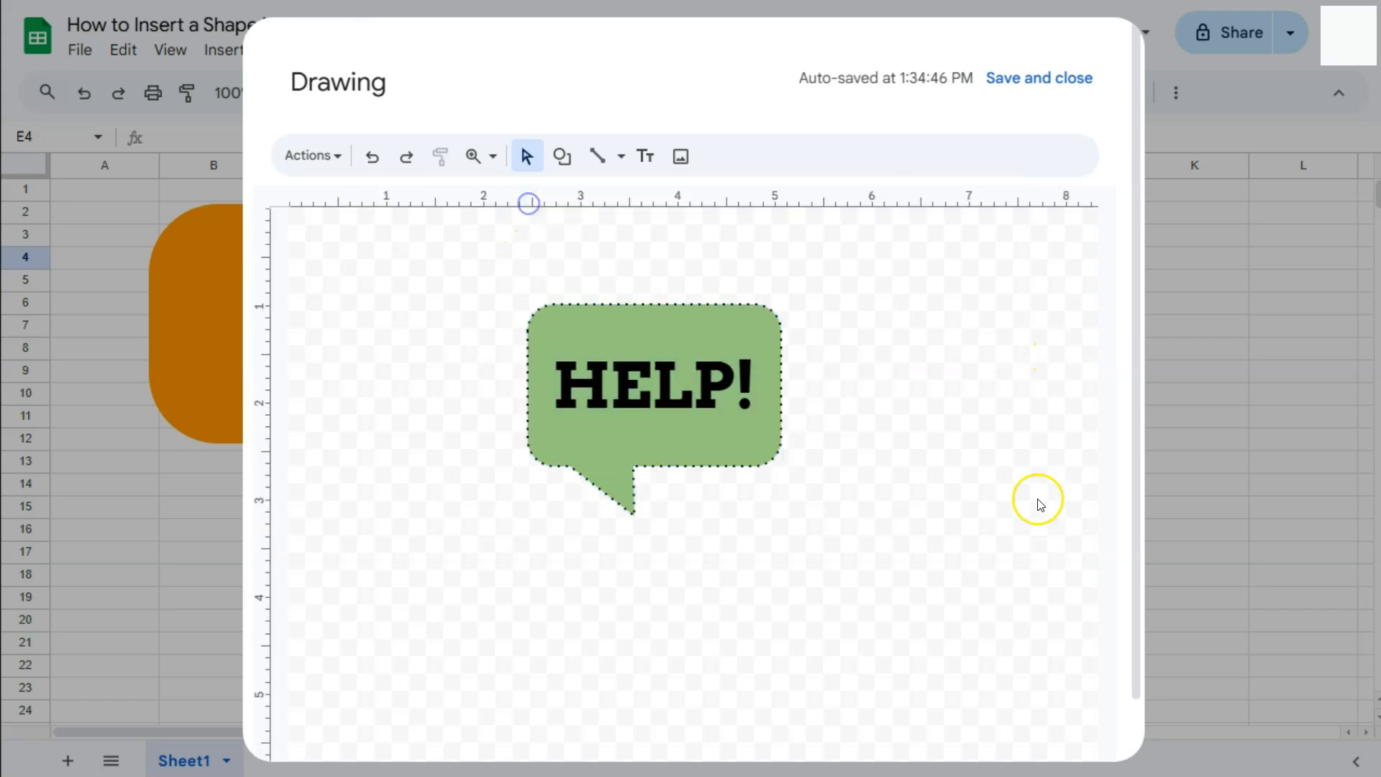
pyautogui.click(1034, 81)
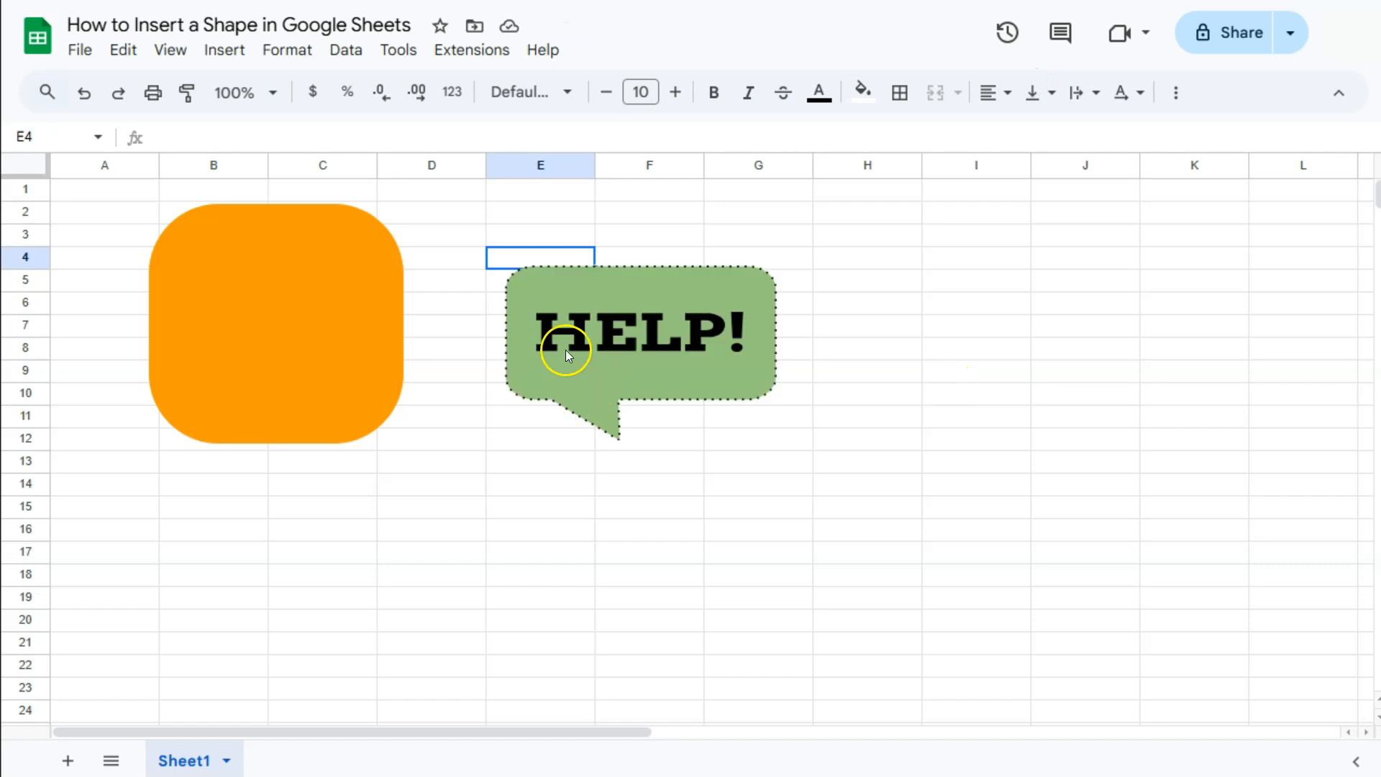
# Swap the shapes' order, placing the HELP! callout over columns A to C and the orange rounded rectangle over columns D to F
pyautogui.moveTo(339, 314); pyautogui.dragTo(1075, 338)
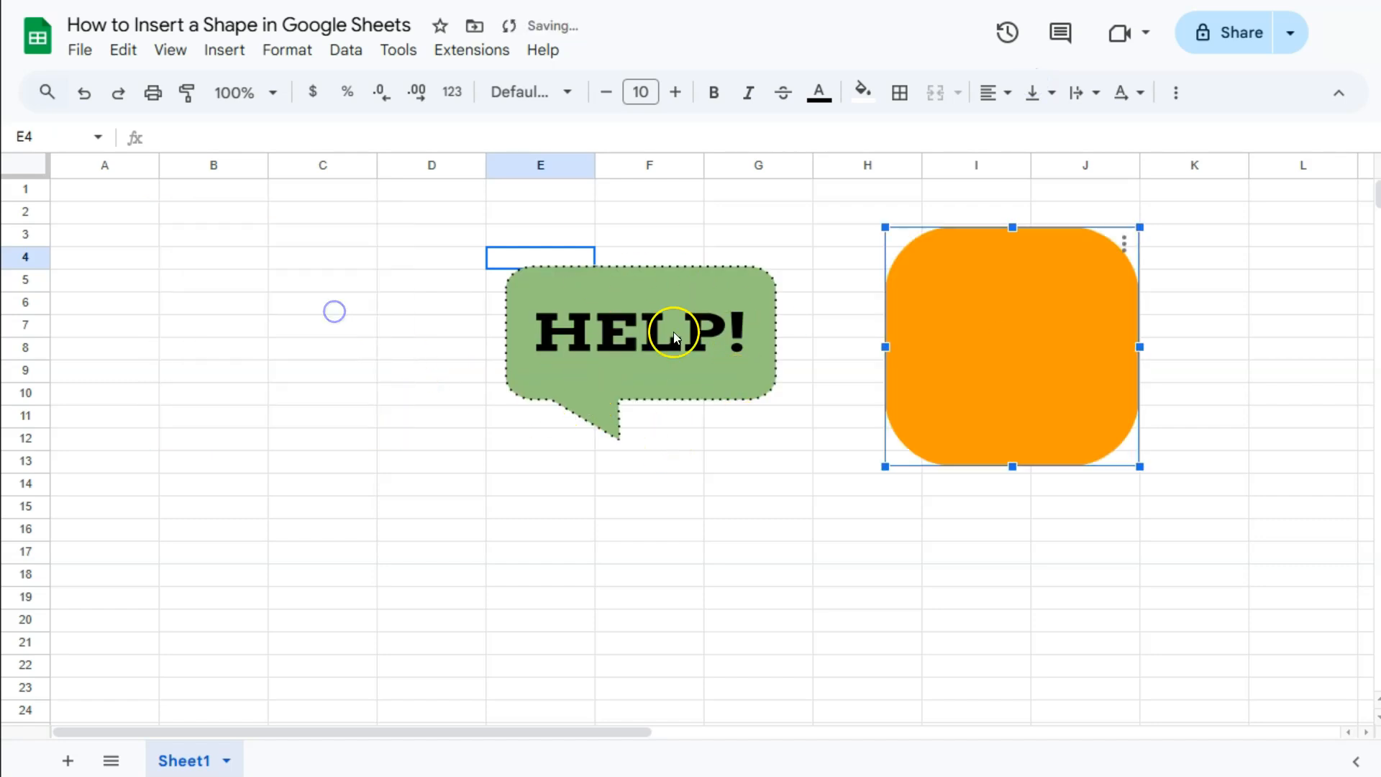
pyautogui.moveTo(720, 359); pyautogui.dragTo(304, 298)
pyautogui.moveTo(993, 300); pyautogui.dragTo(503, 296)
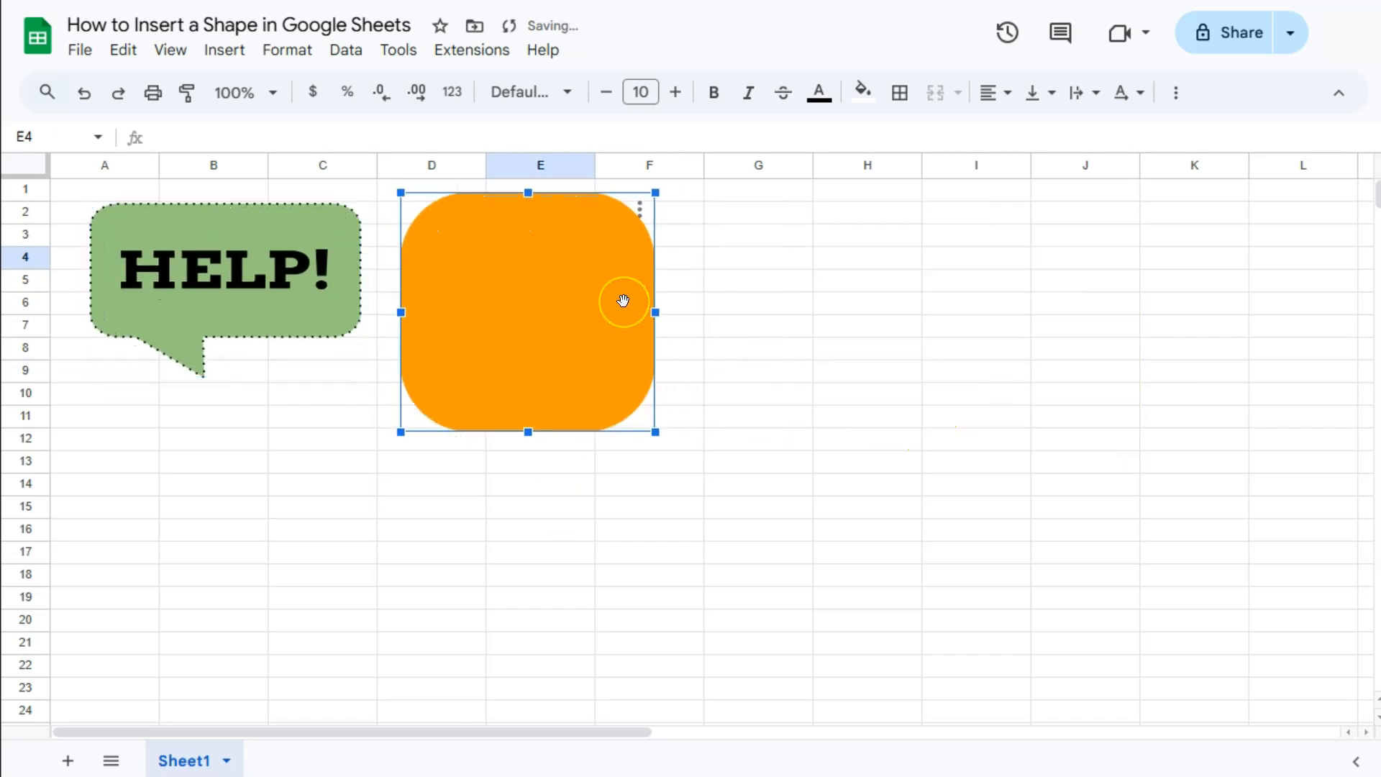
# Delete the orange rounded rectangle and undo the deletion
pyautogui.press('Delete')
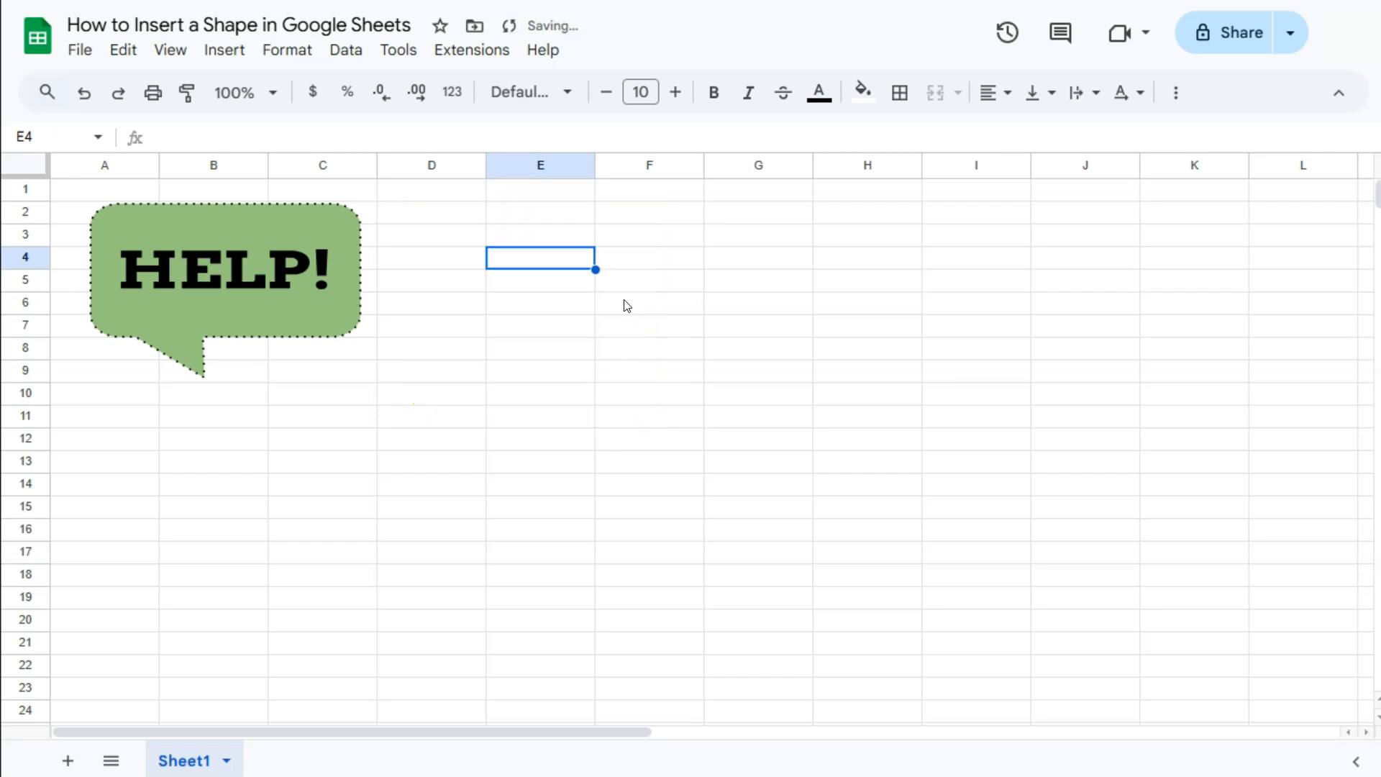
pyautogui.click(84, 93)
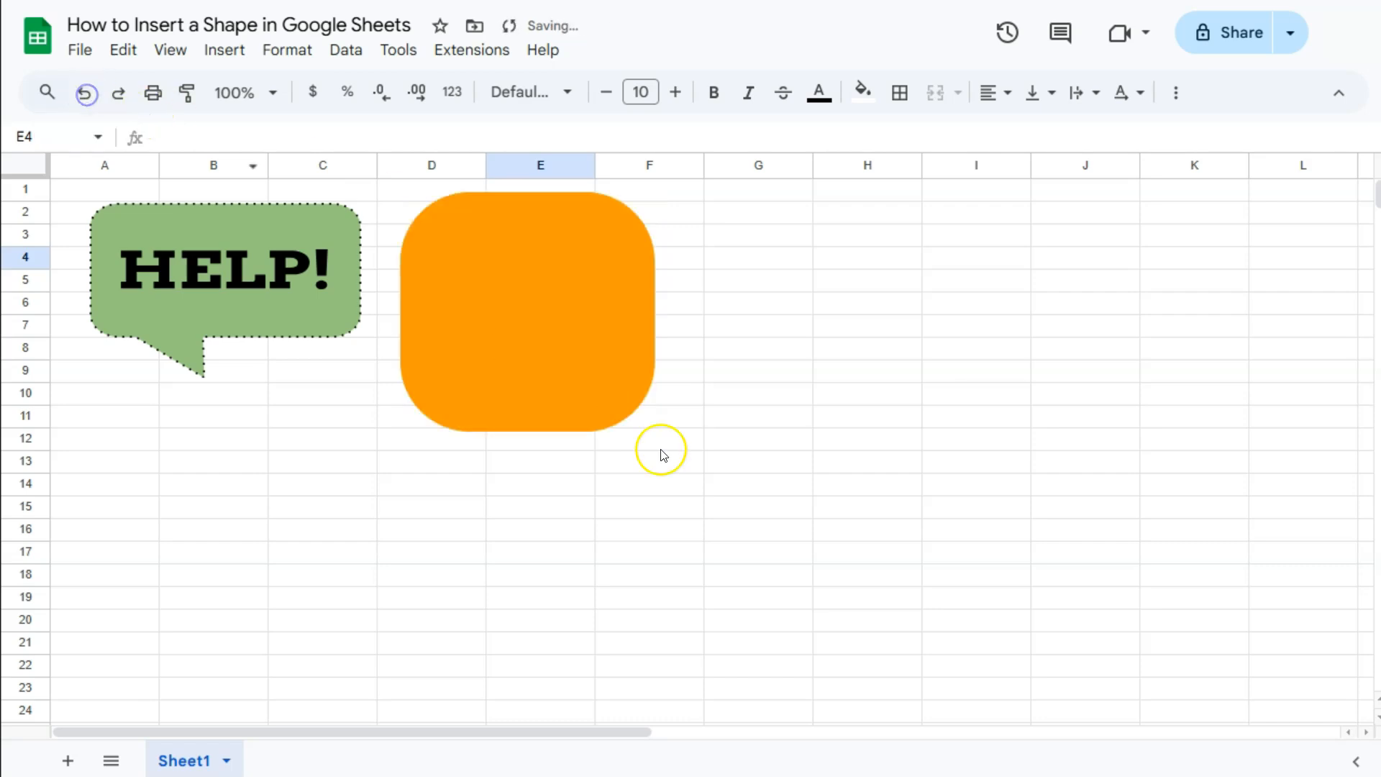
# Remove the orange rounded rectangle from the sheet using its own options, and select cell E2
pyautogui.click(608, 307)
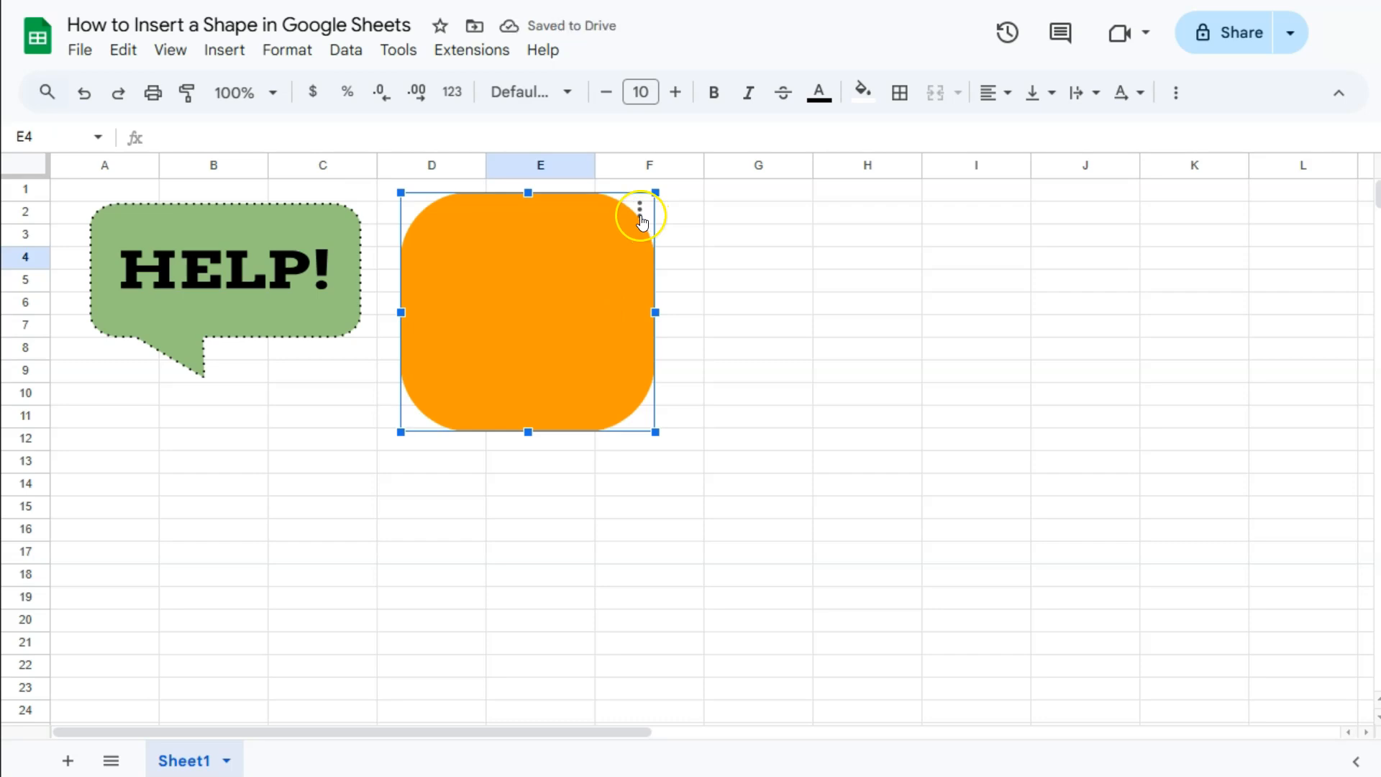
pyautogui.click(641, 215)
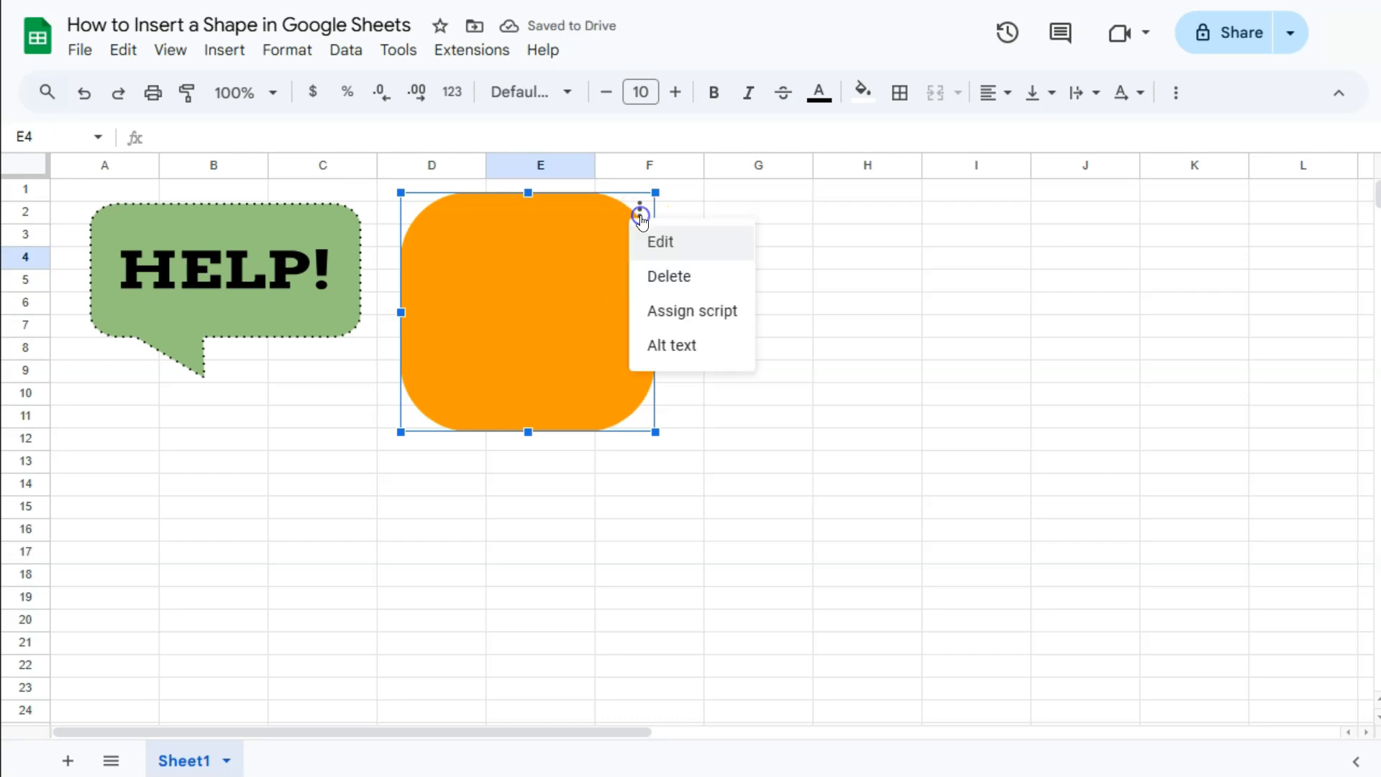
pyautogui.click(672, 274)
pyautogui.click(527, 208)
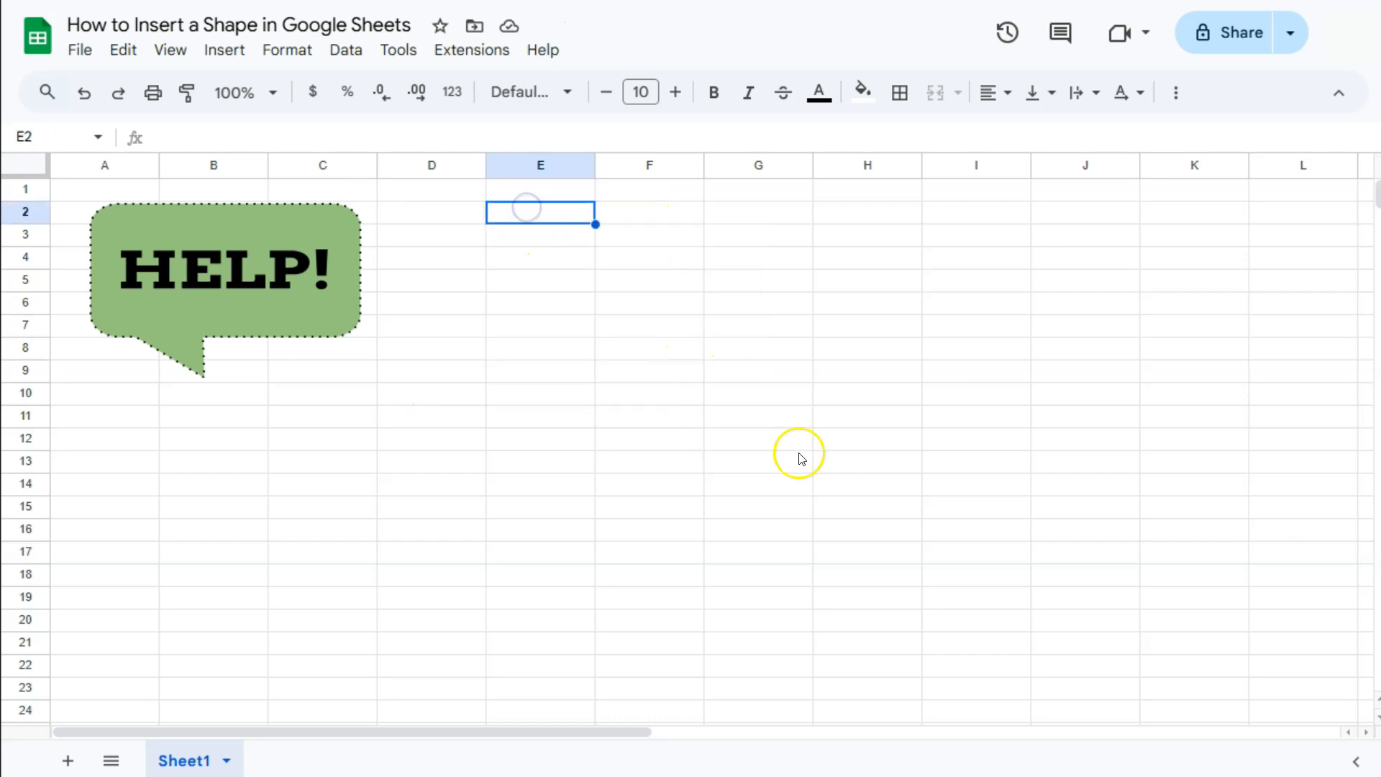